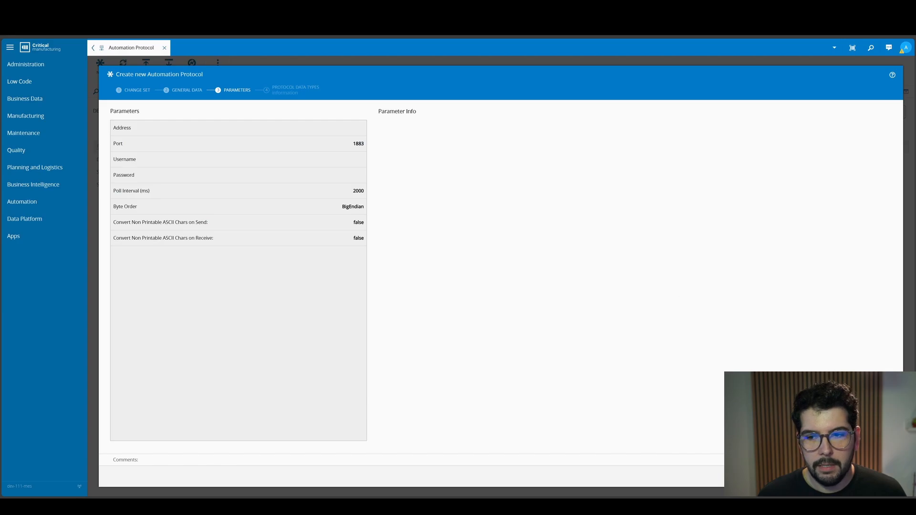
- Accept the default MQTT parameters and protocol data types, and finish creating the automation protocol
click(832, 476)
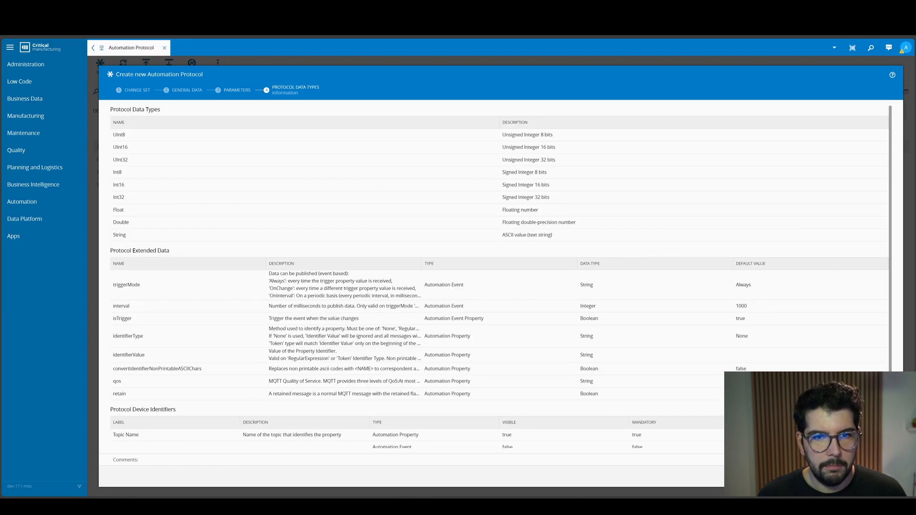
click(832, 476)
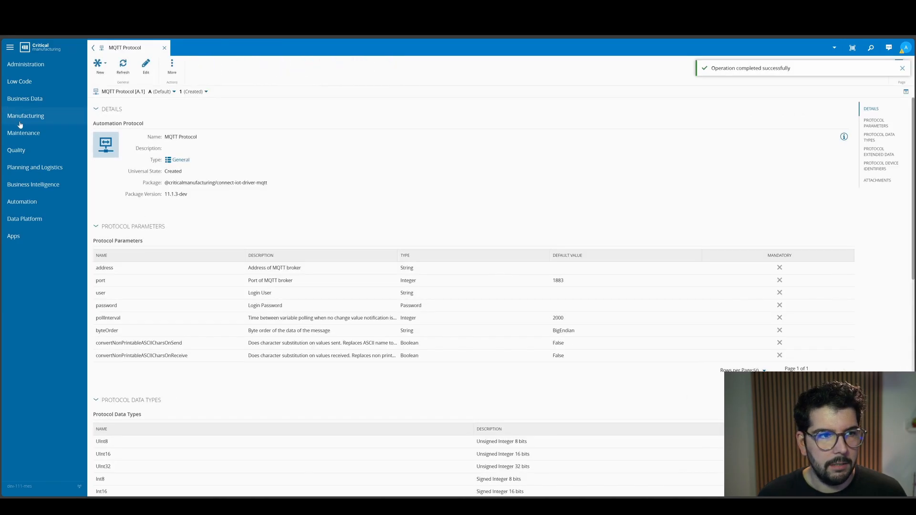
- Start a new automation driver definition and name it "MQTT Driver Definition"
click(33, 201)
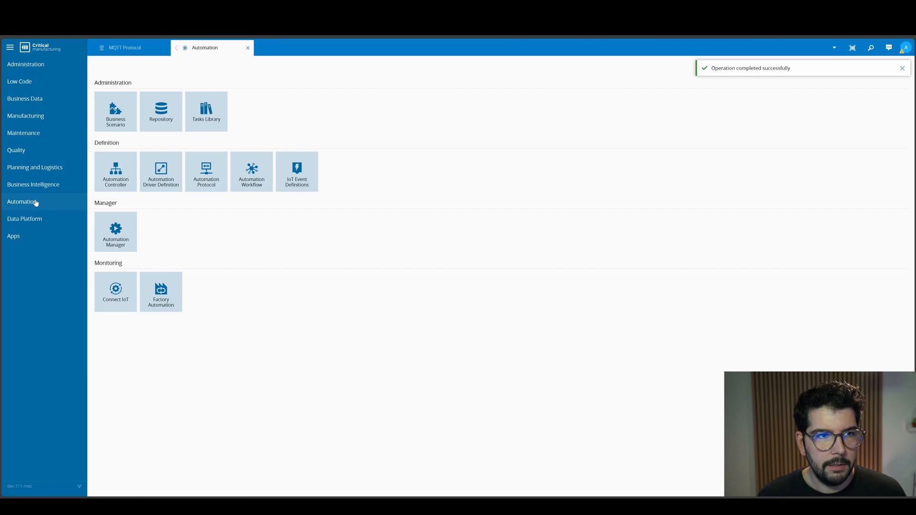
click(149, 161)
click(100, 67)
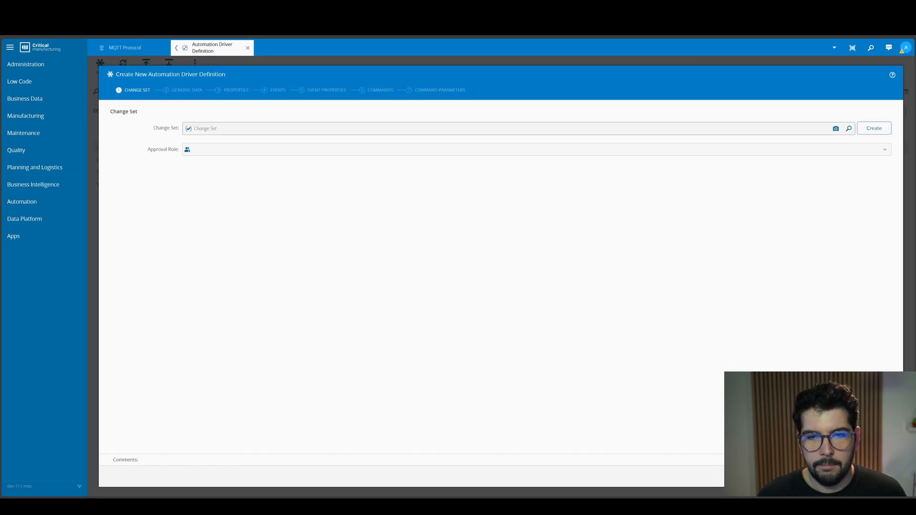
click(874, 476)
text(M)
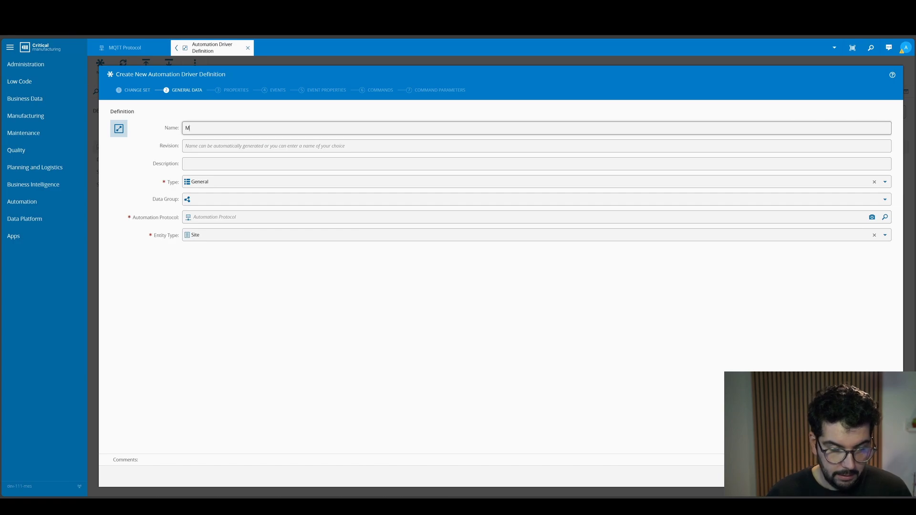
text(QTT Driver )
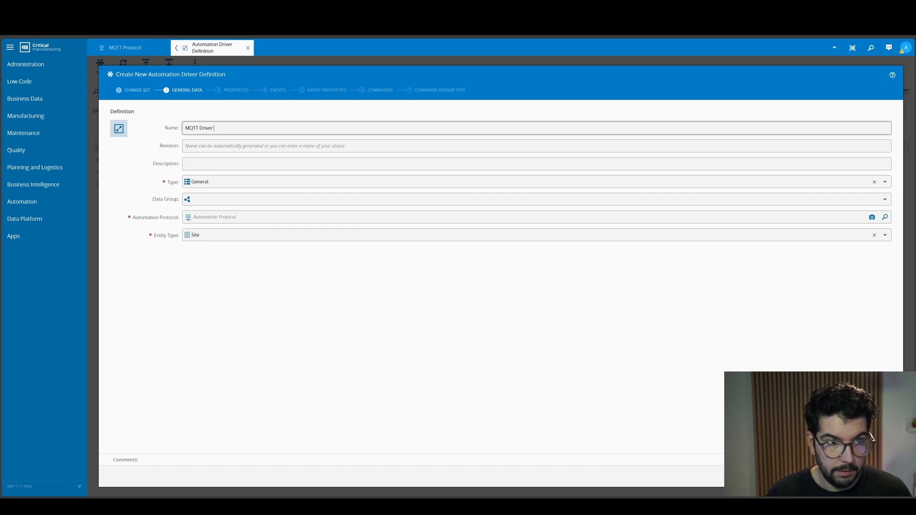
text(Definition)
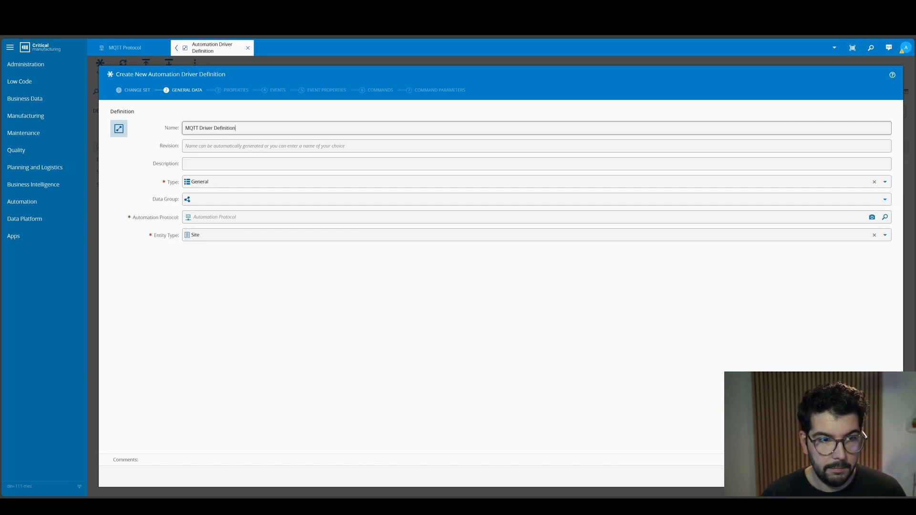
- Assign MQTT Protocol as the driver definition's automation protocol and continue to its properties
click(829, 221)
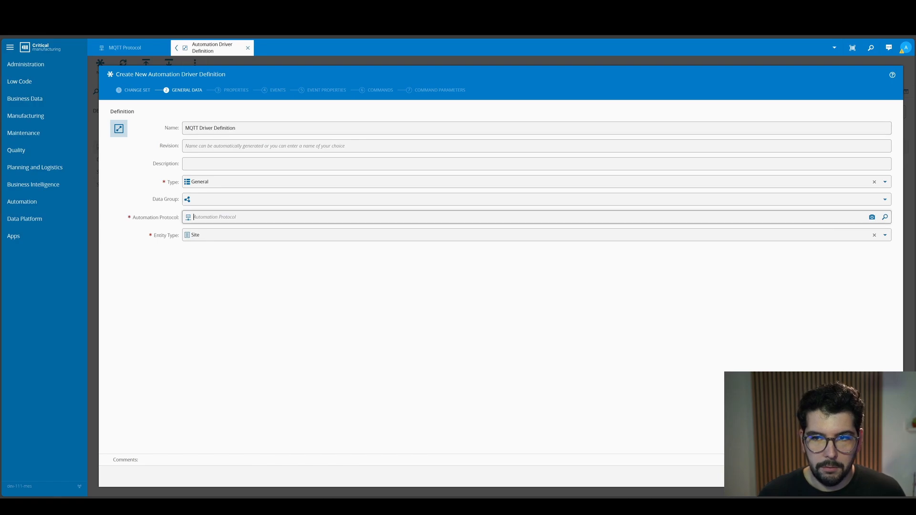
text(M)
key(Return)
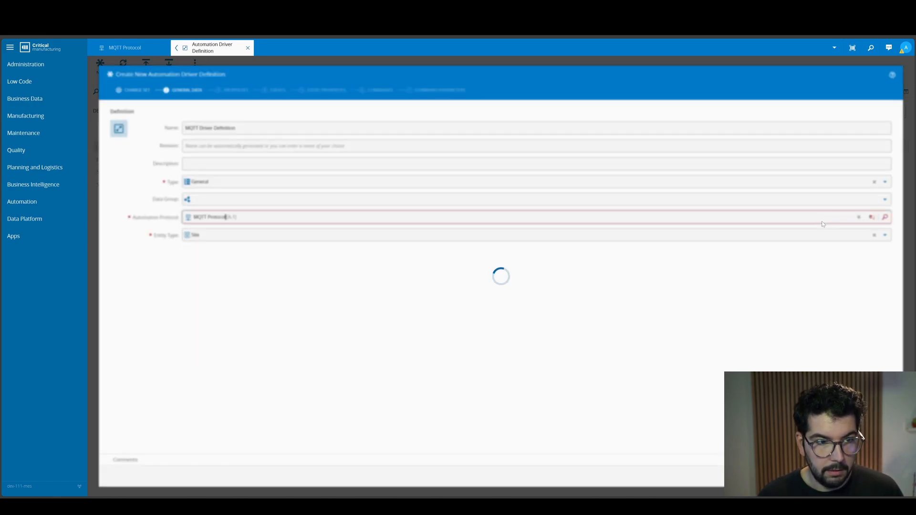
click(880, 476)
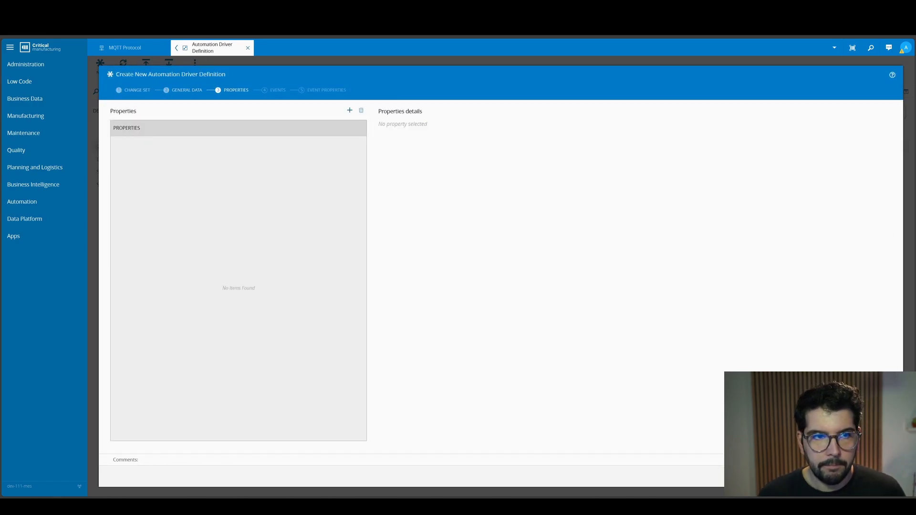
- Add a property named "temperature" with the topic name "cleanroom/#" to the driver definition
click(348, 112)
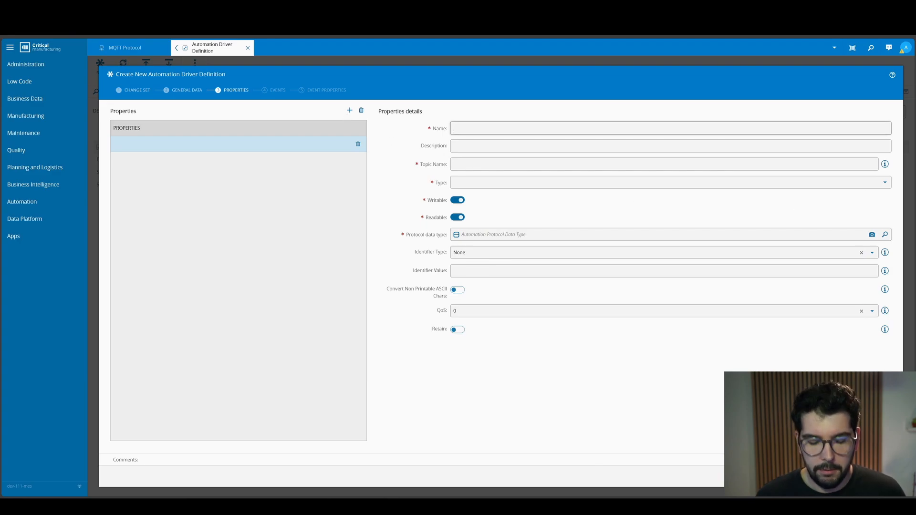
text(temperature)
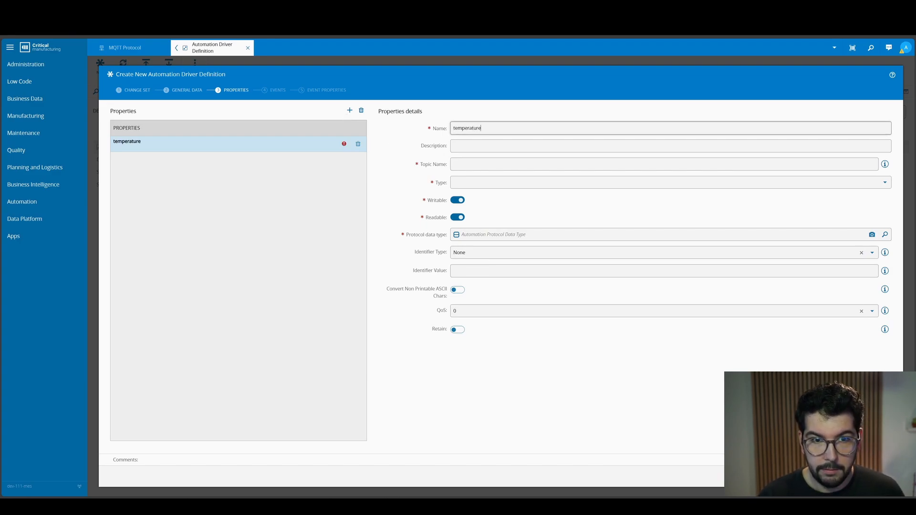
key(Tab)
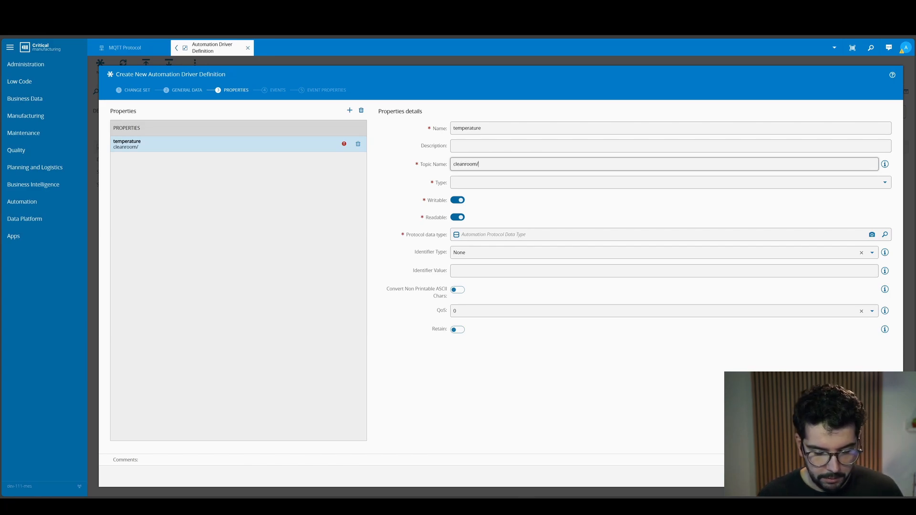
click(885, 163)
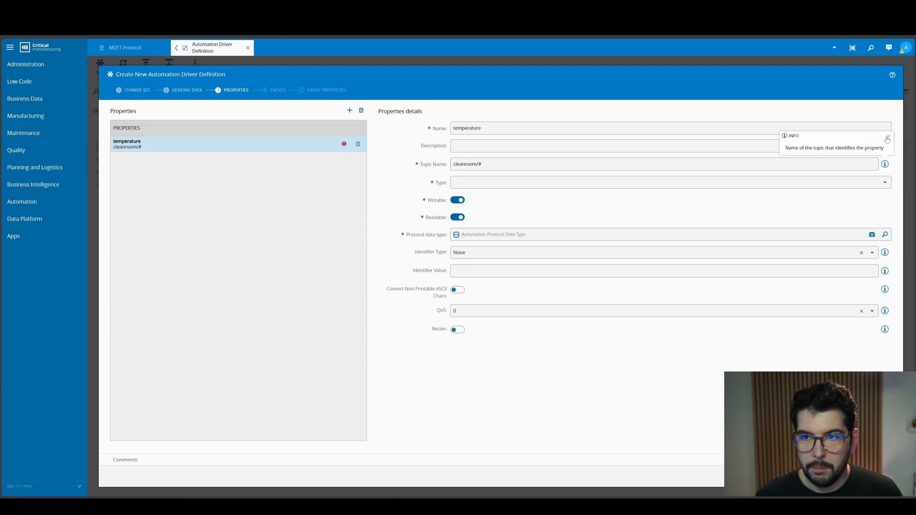
click(888, 137)
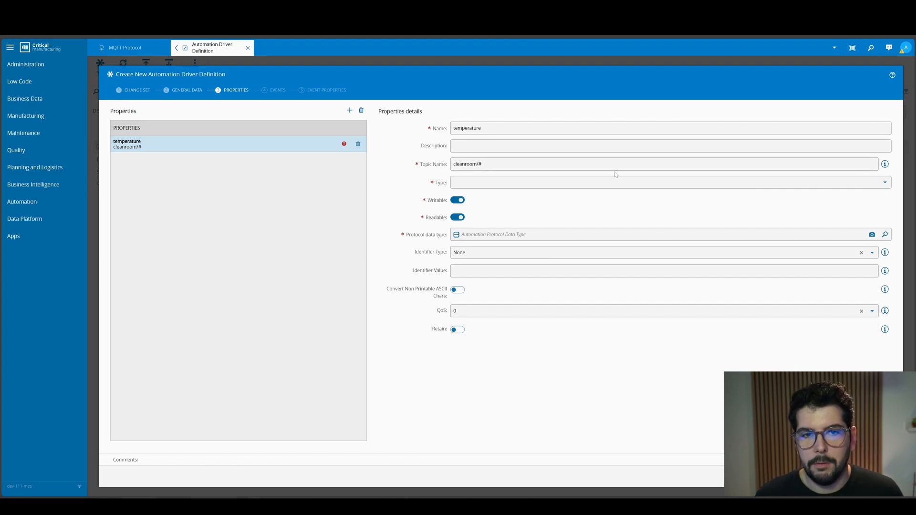
- Set the temperature property's type to Decimal and its protocol data type to String, and continue to the events
click(885, 182)
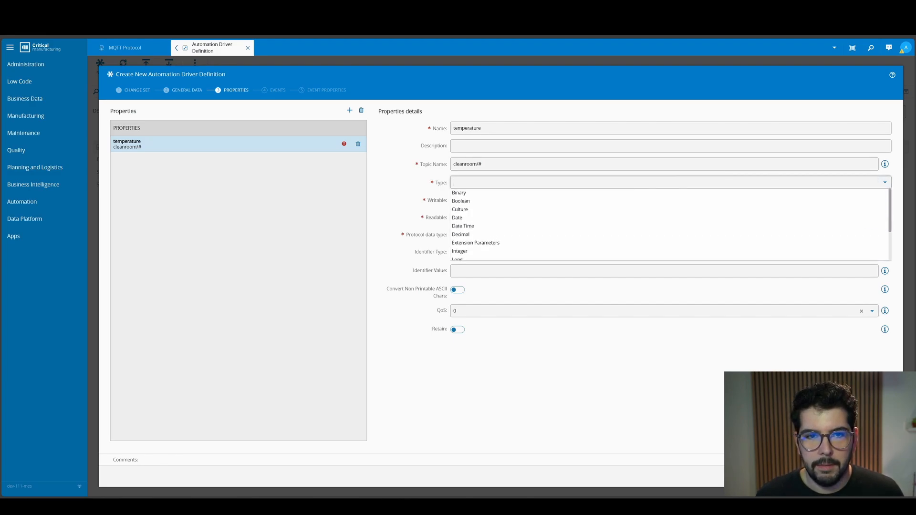
text(decimal)
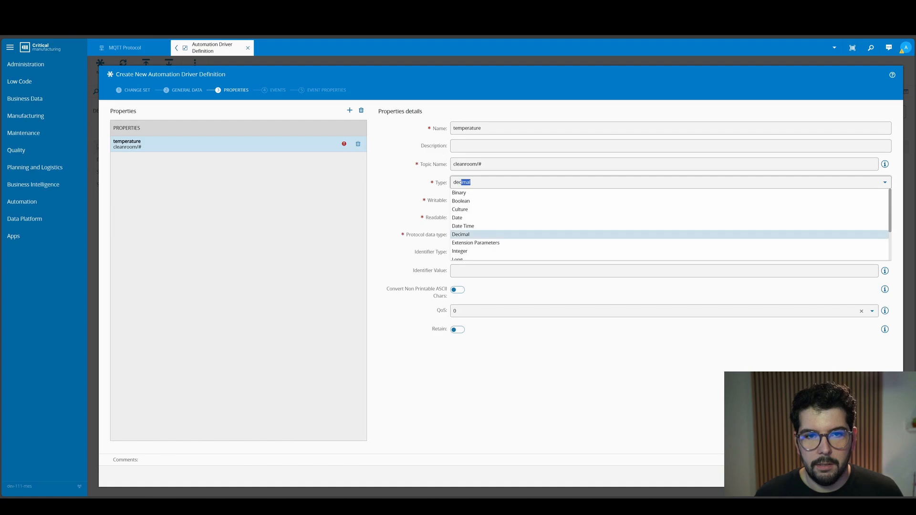
key(Return)
click(472, 234)
text(String)
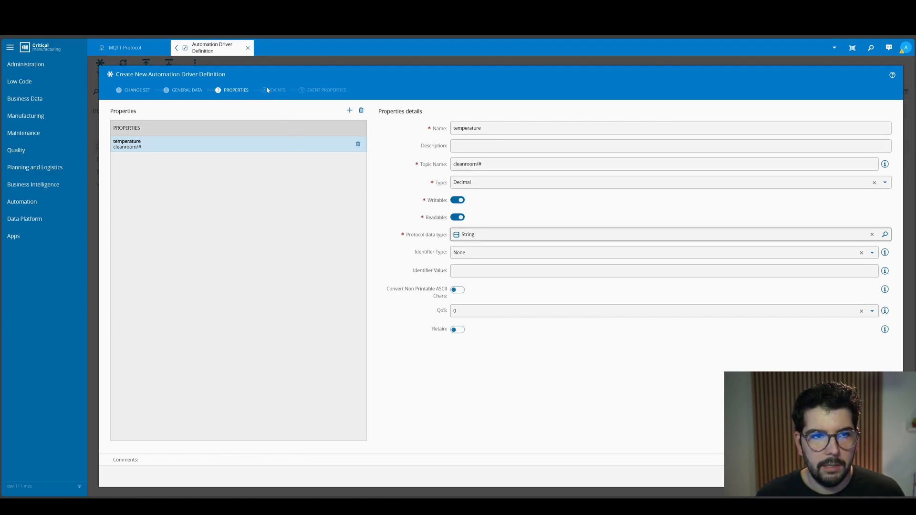
click(877, 476)
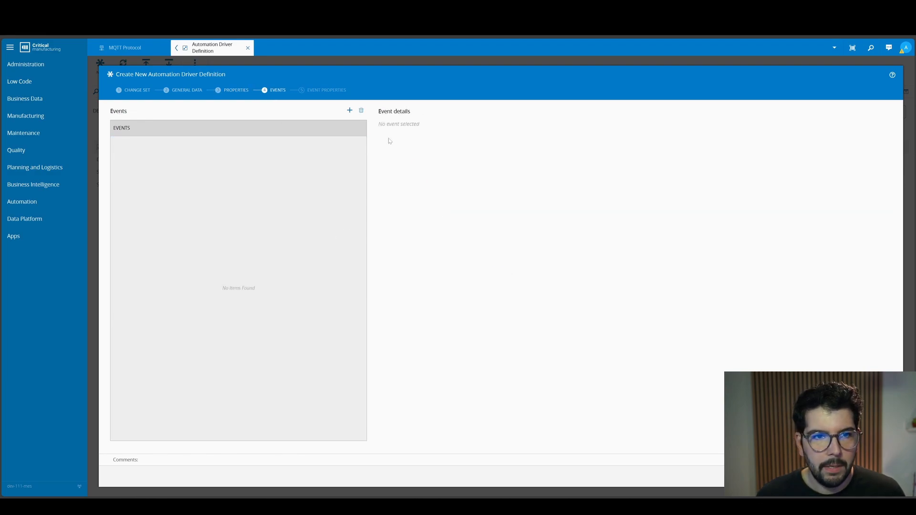
- Add an event named "NewTemperature" with the default trigger settings and continue to the event properties
click(349, 110)
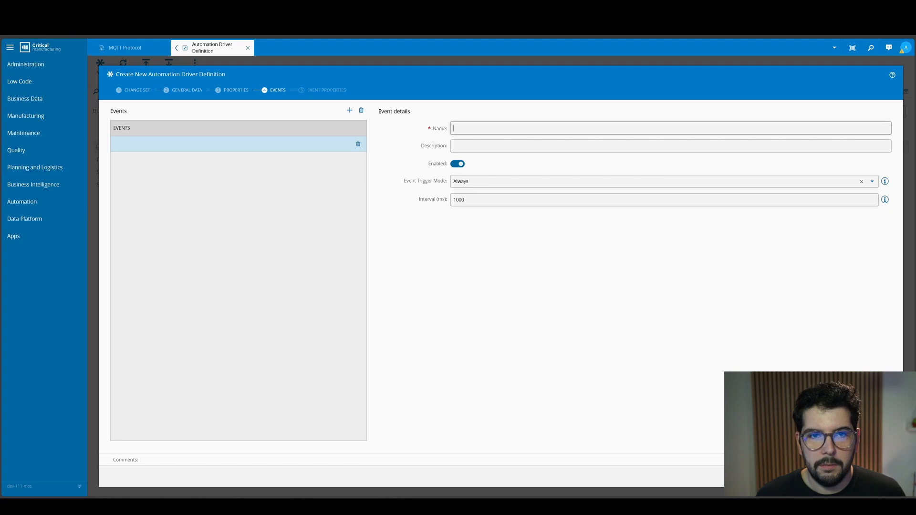
text(Event)
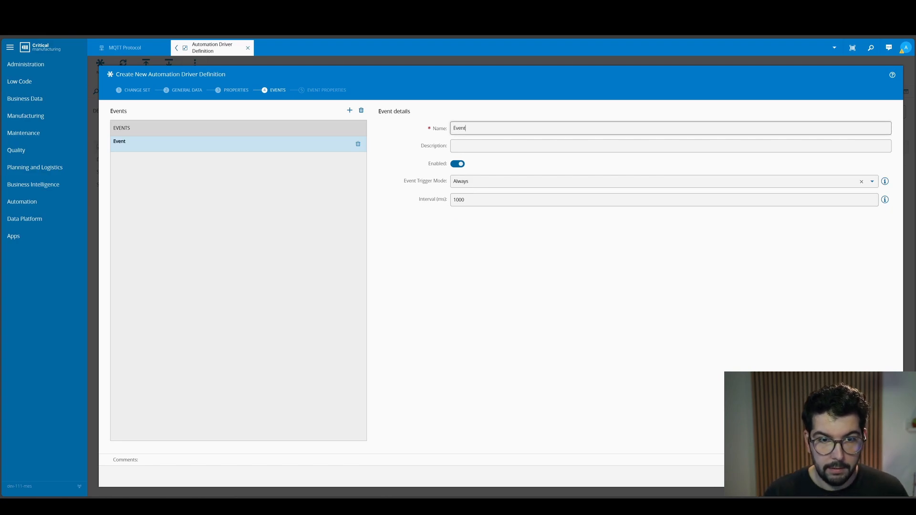
key(BackSpace)
key(BackSpace)
key(BackSpace)
key(BackSpace)
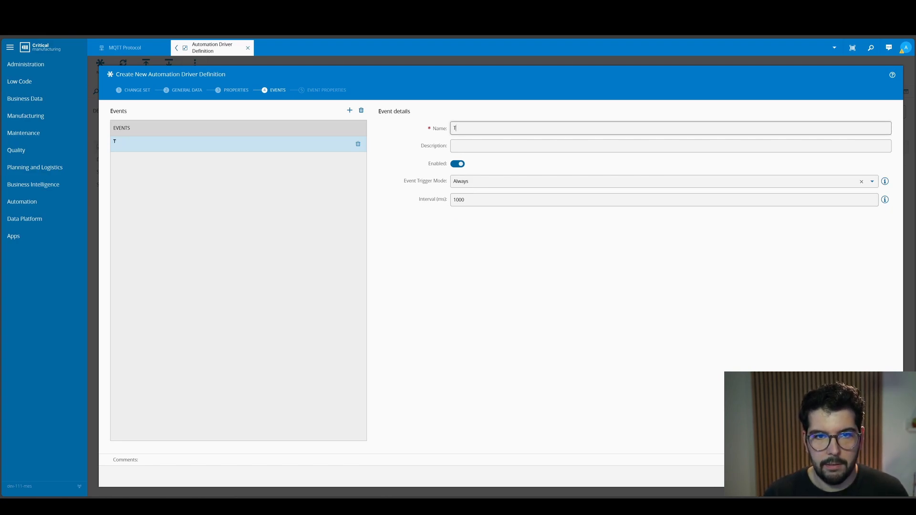
text(NewTempe)
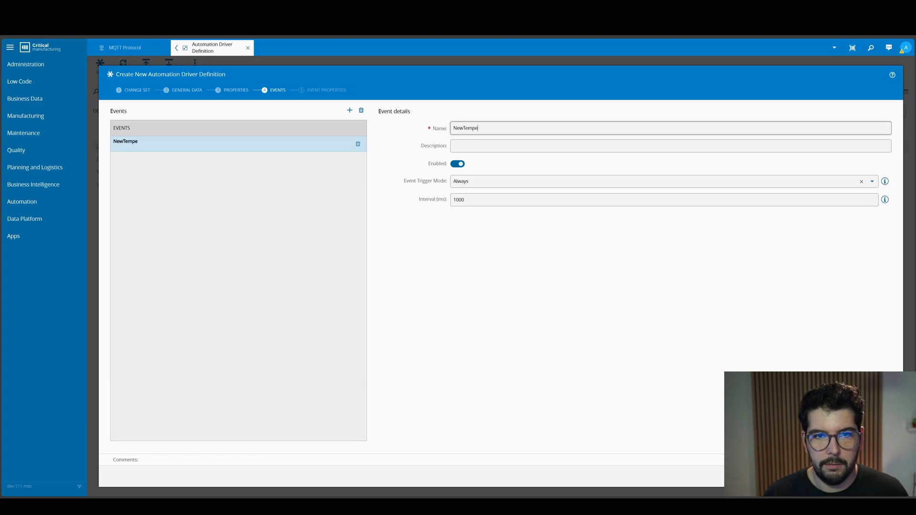
text(rature)
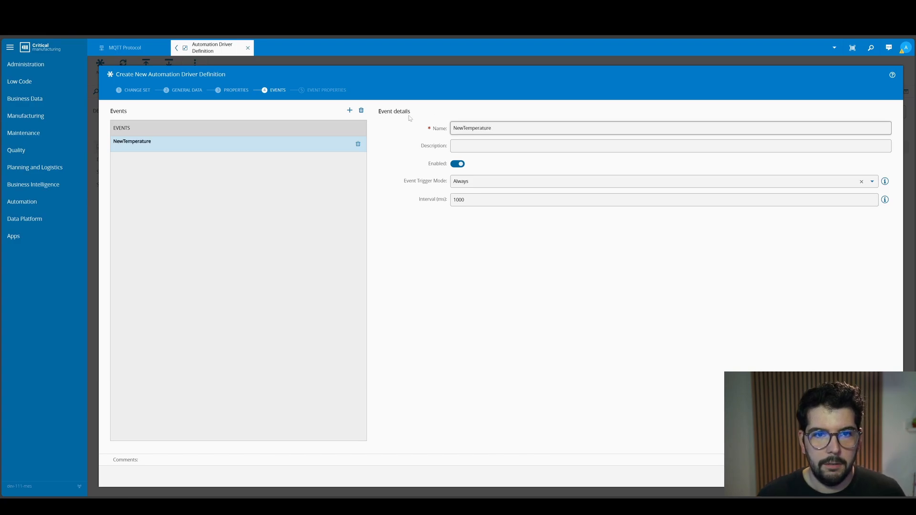
click(879, 476)
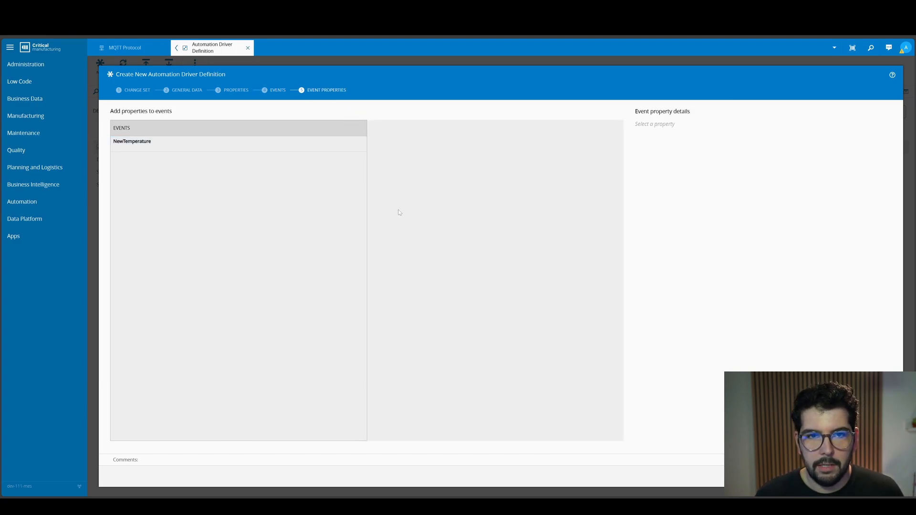
- Add the temperature property to the NewTemperature event as a trigger and finish creating the driver definition
click(292, 146)
click(582, 111)
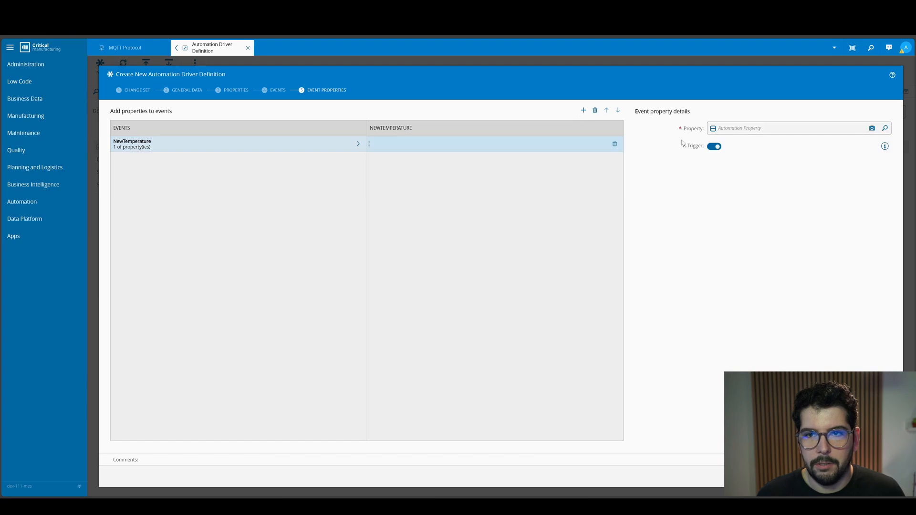
click(884, 127)
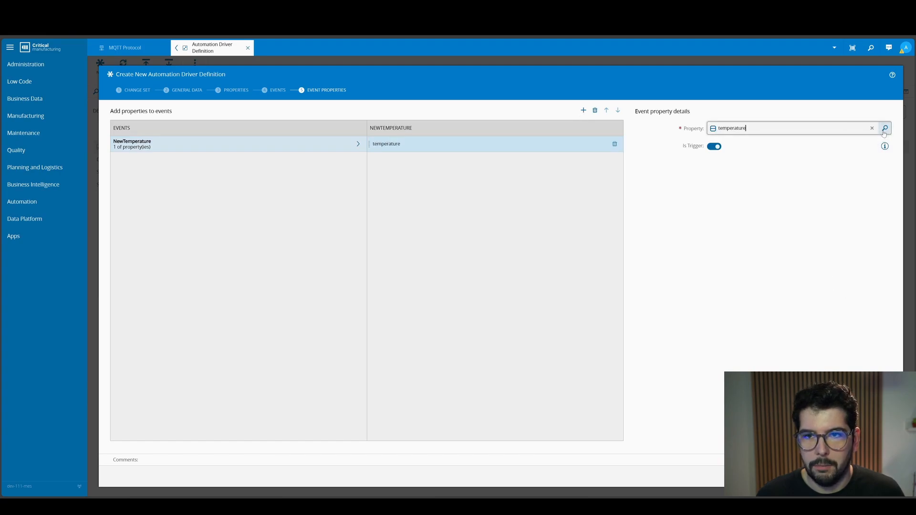
click(879, 476)
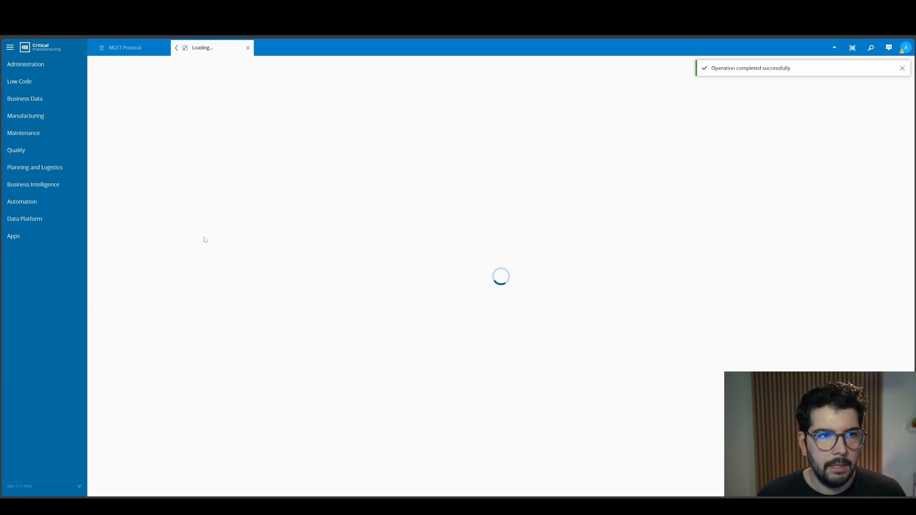
- Start a new automation controller and name it "Temperature Clean Room Controller"
click(53, 202)
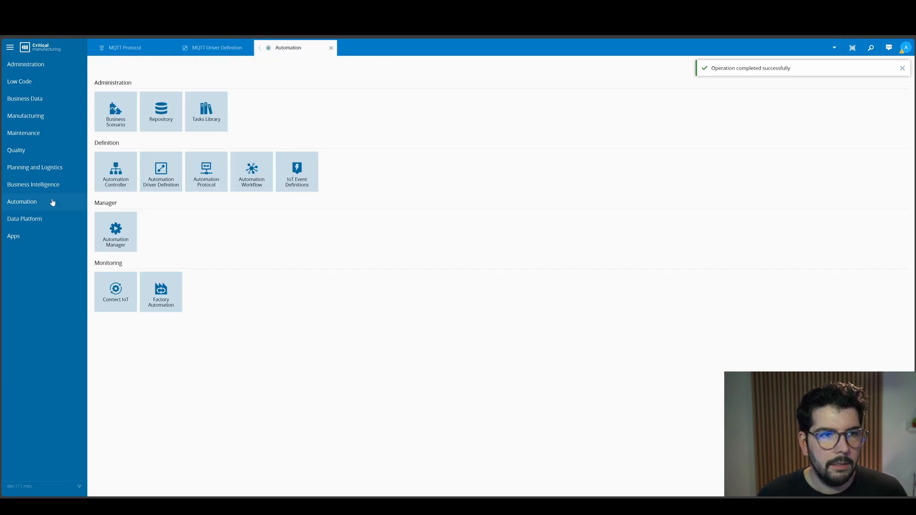
click(114, 176)
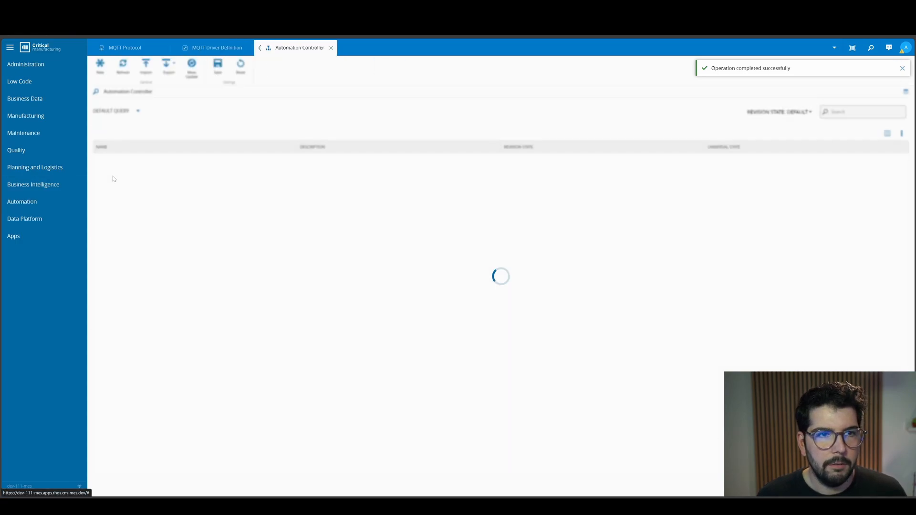
click(100, 70)
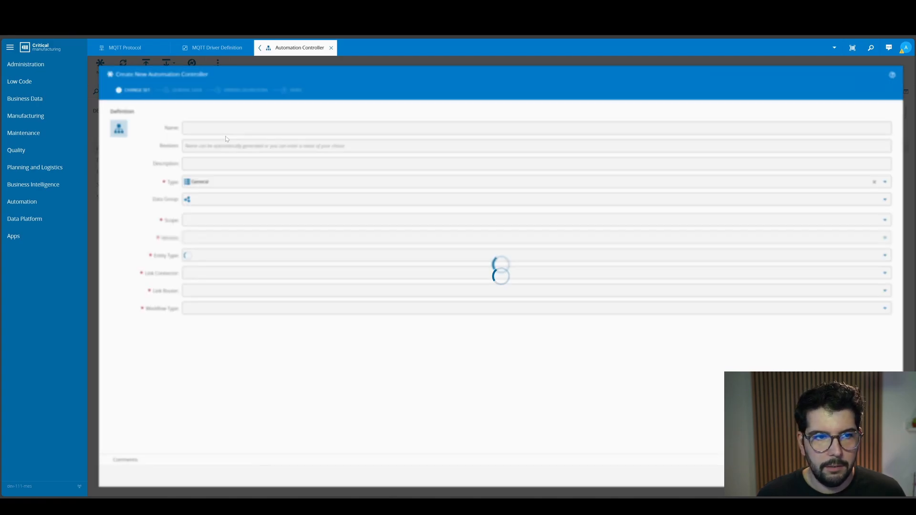
text(Tempe)
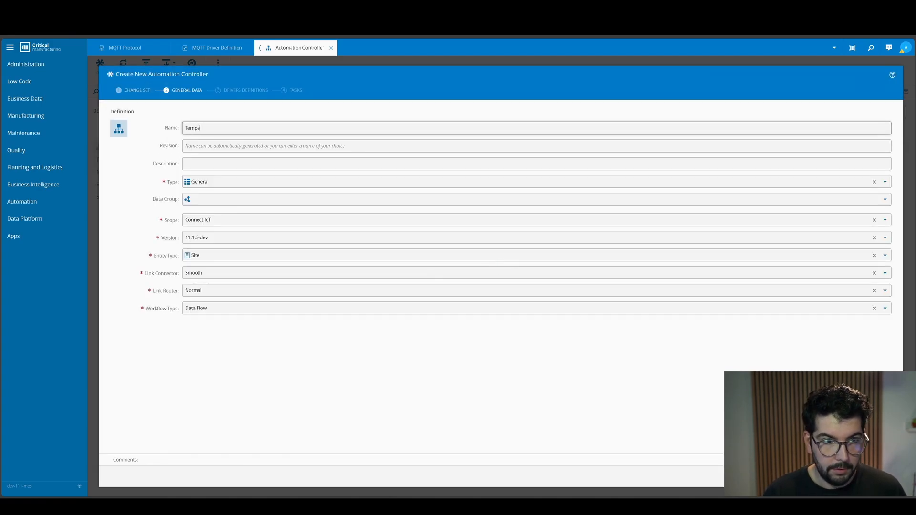
text(rature Clean )
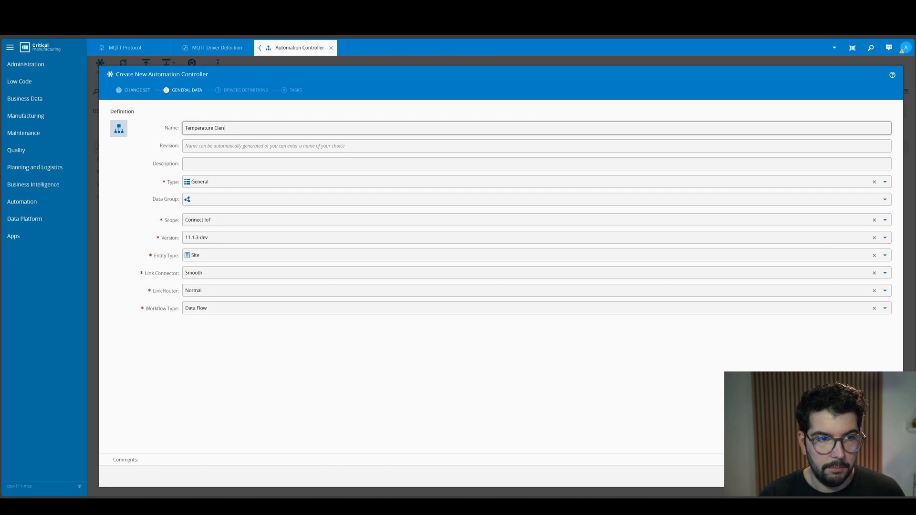
text(Room Controller)
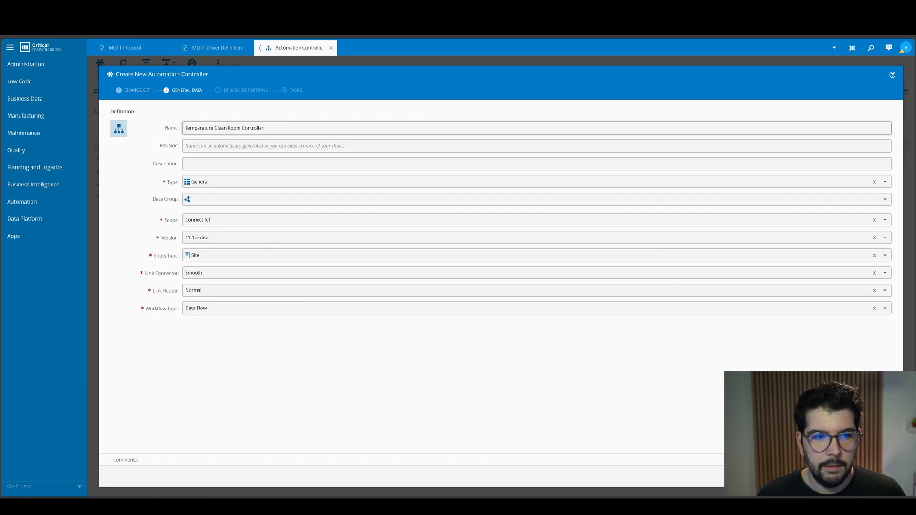
- Set the controller's link connector to Jumpover and its link router to Manhattan, and continue to the drivers definitions
click(884, 274)
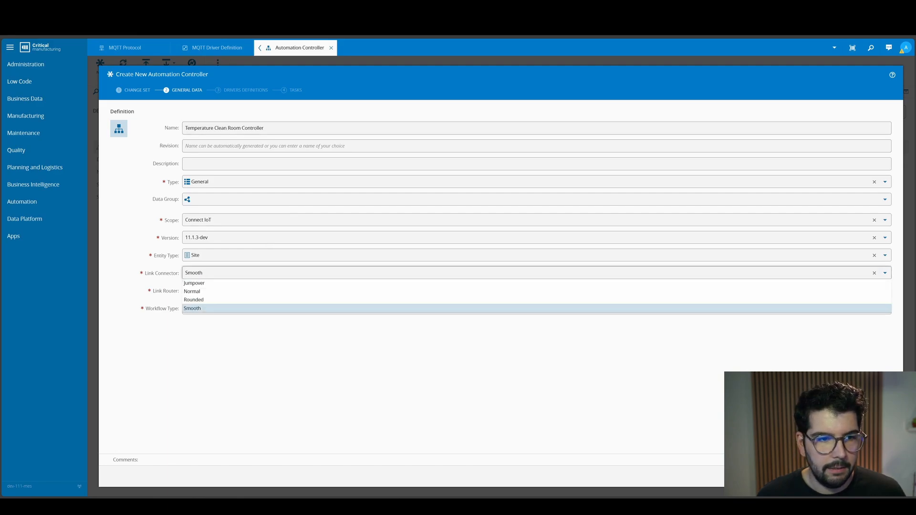
click(573, 377)
click(884, 273)
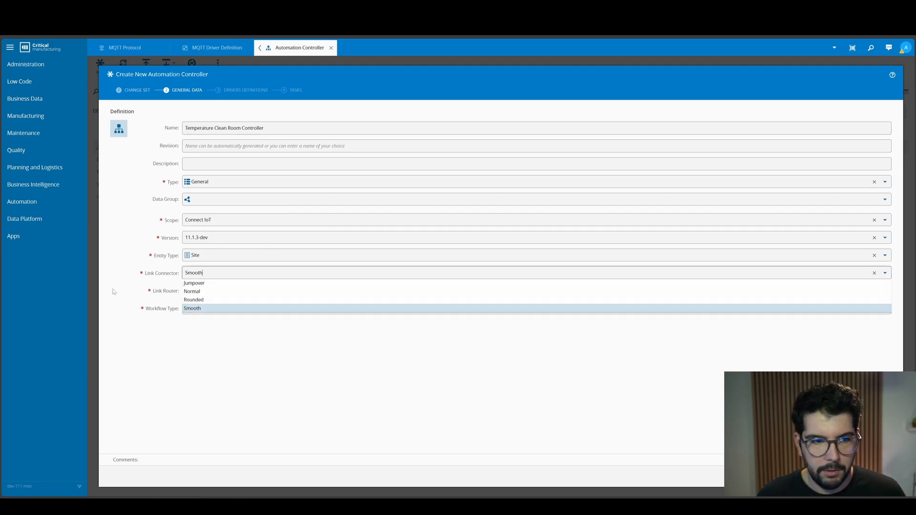
click(227, 283)
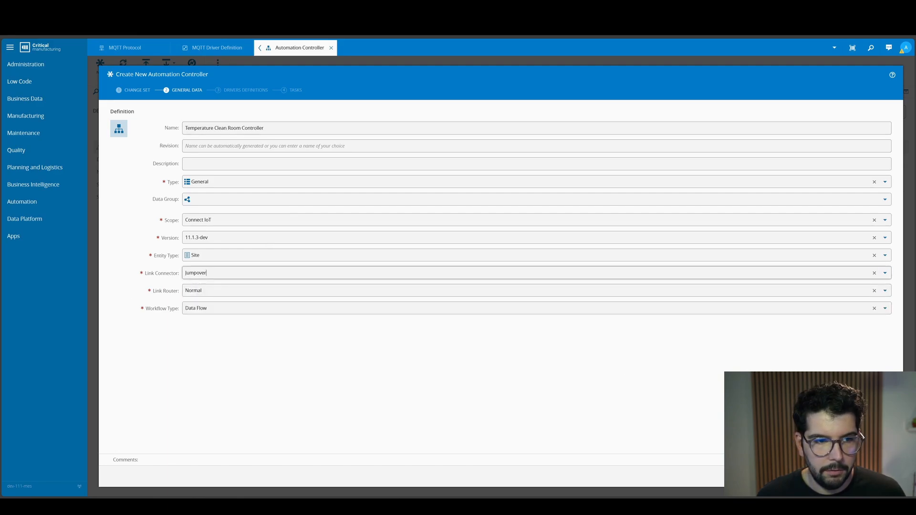
click(884, 291)
click(225, 301)
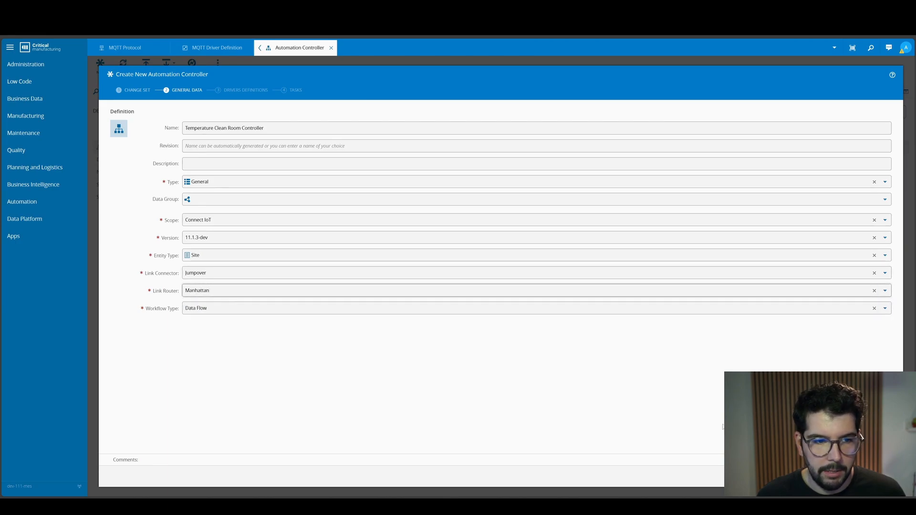
click(879, 476)
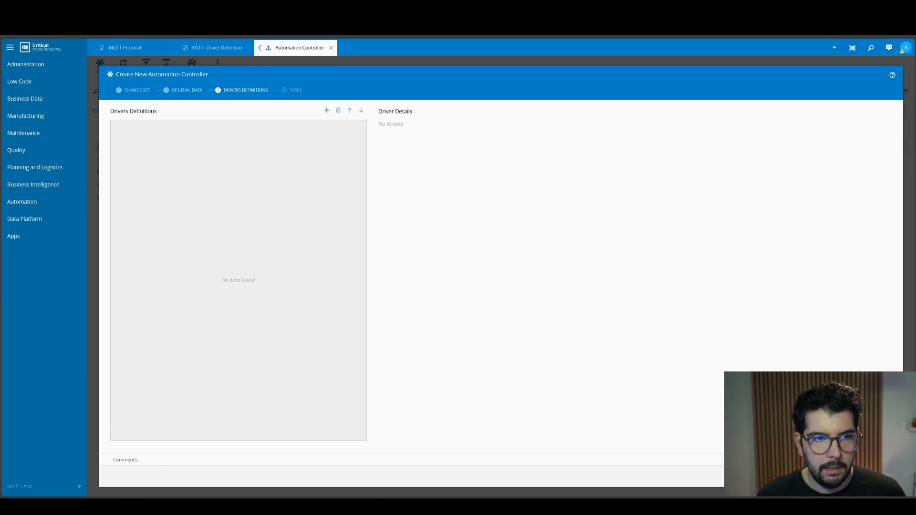
- Add the MQTT Driver Definition as a driver named "Mqtt" and finish creating the controller with the default task packages
click(328, 110)
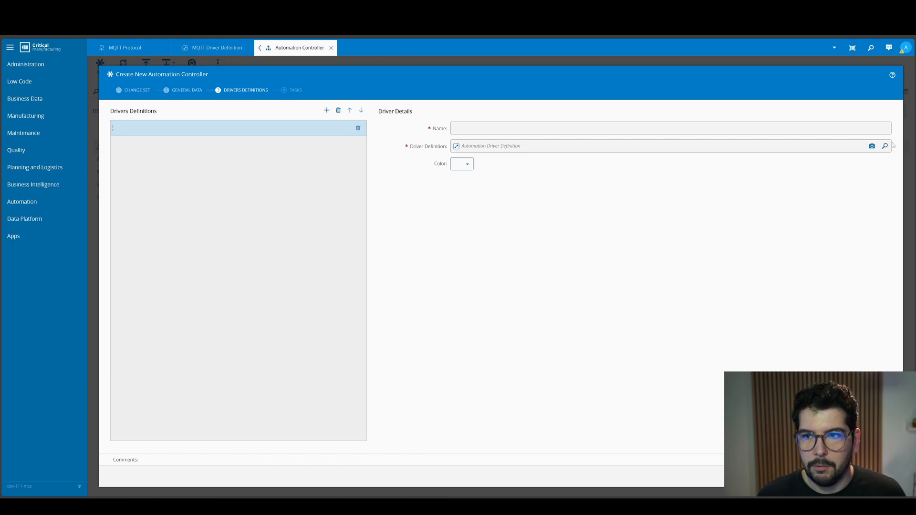
click(807, 148)
click(807, 168)
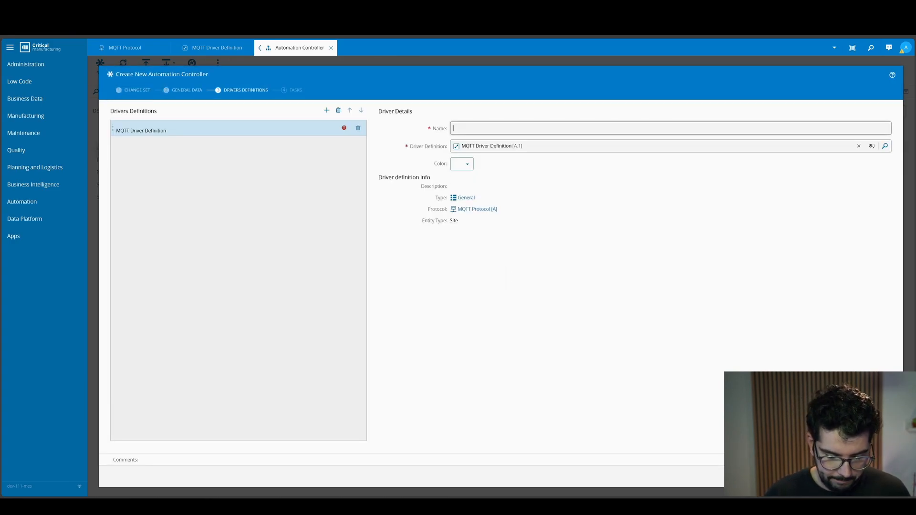
text(Mqtt)
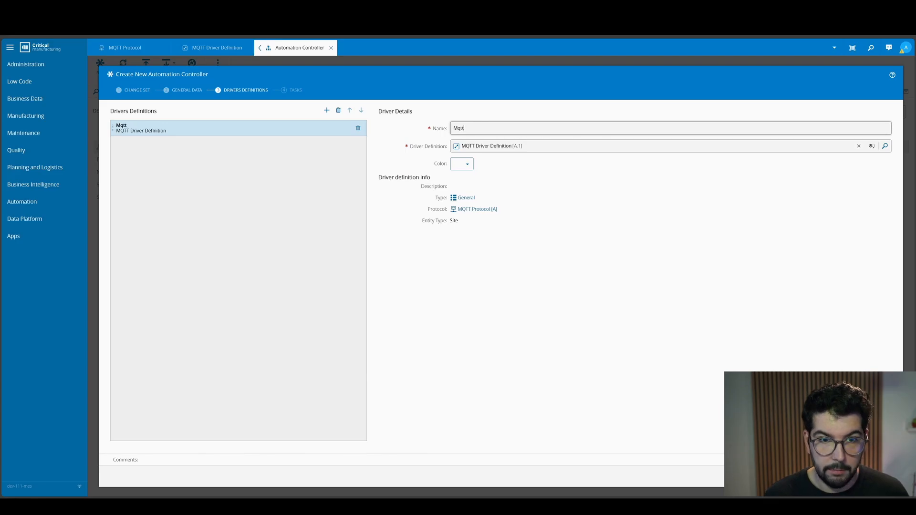
key(Return)
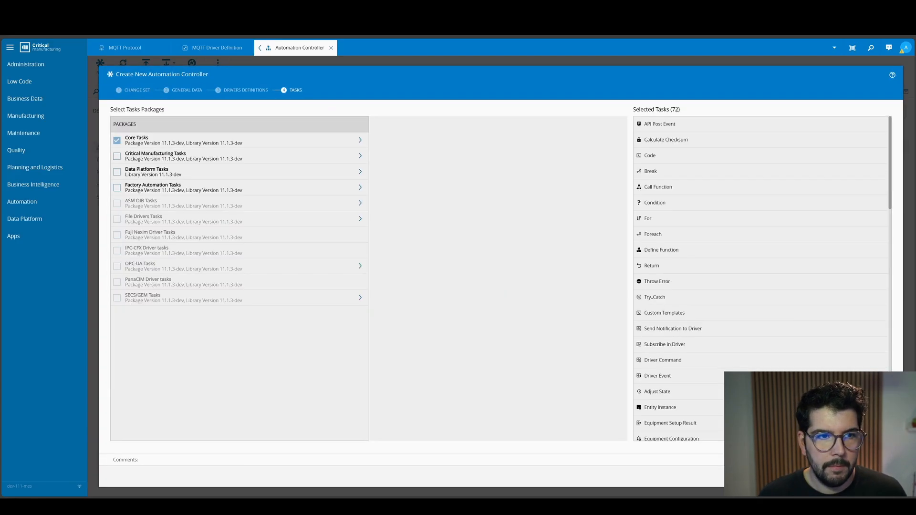
key(Return)
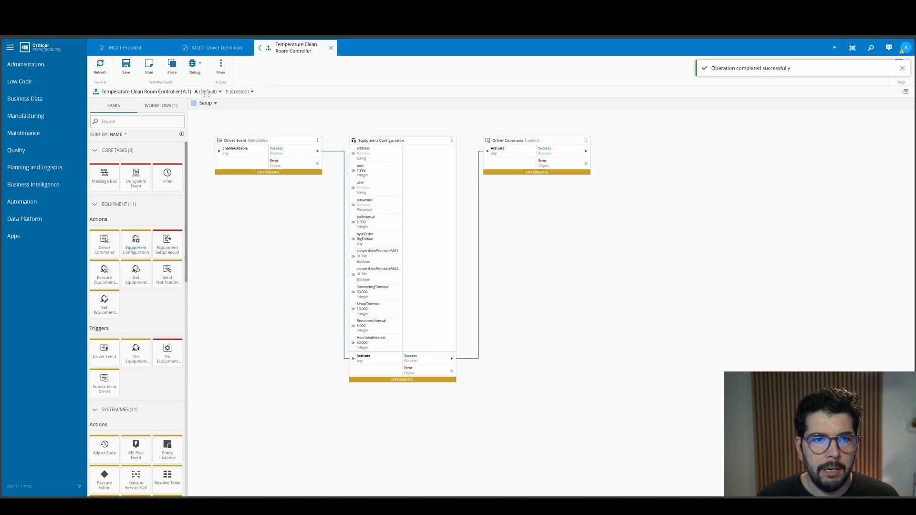
- Set the address communication parameter of the Equipment Configuration task to NB-5CD242BX56.cmf.criticalmanufacturing.com
click(452, 140)
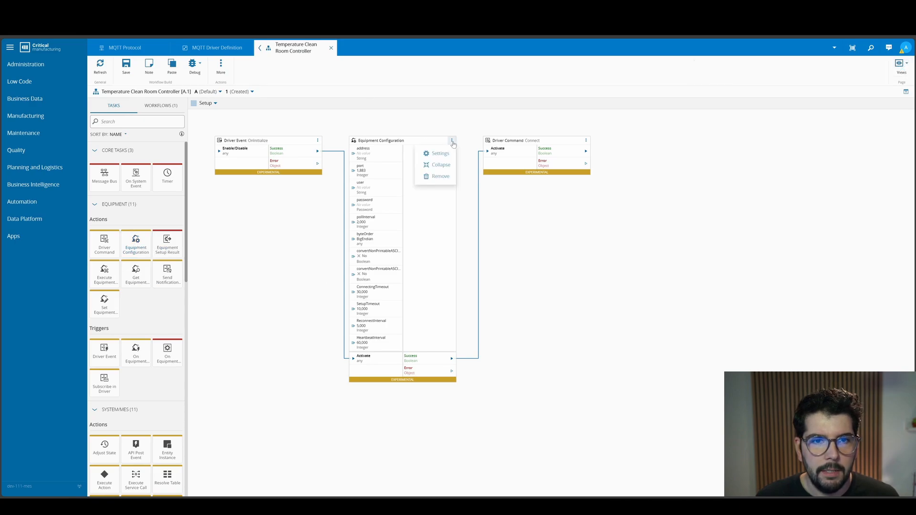
click(433, 153)
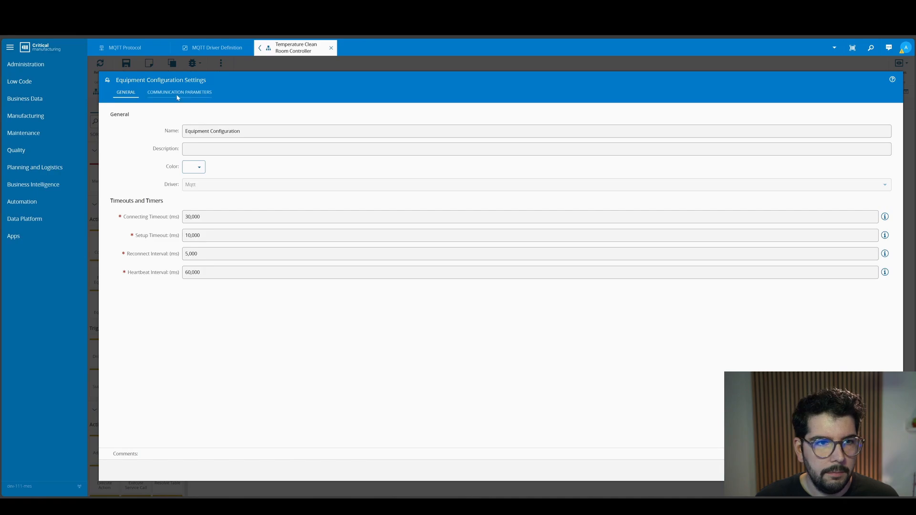
click(177, 94)
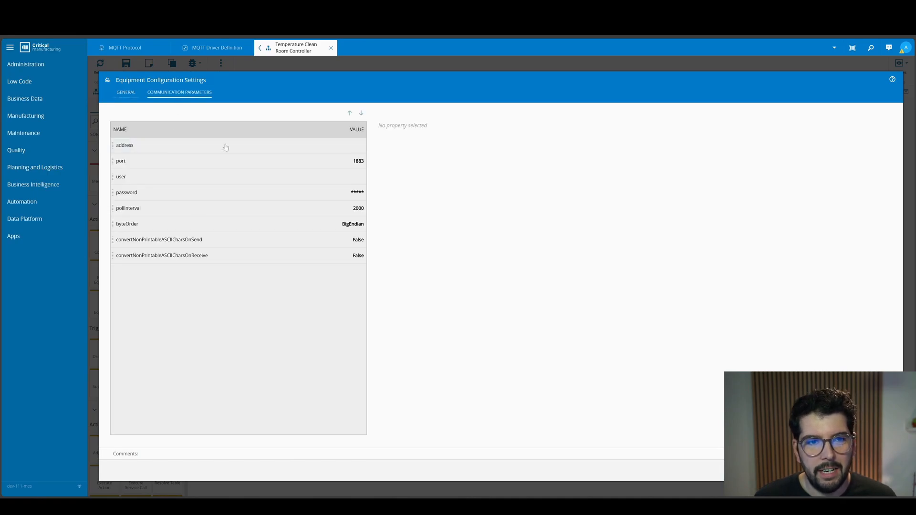
click(309, 149)
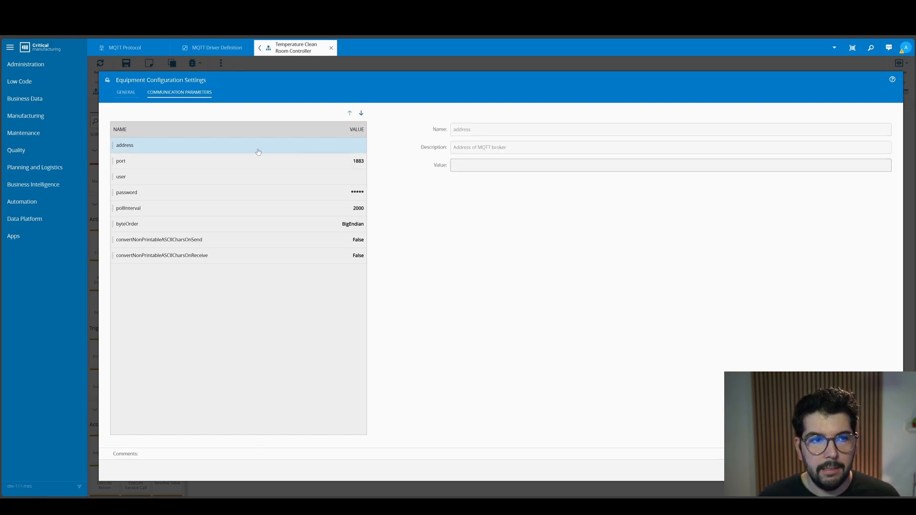
click(452, 167)
text(NB-5CD242BX56.cmf.criticalmanufacturing.com)
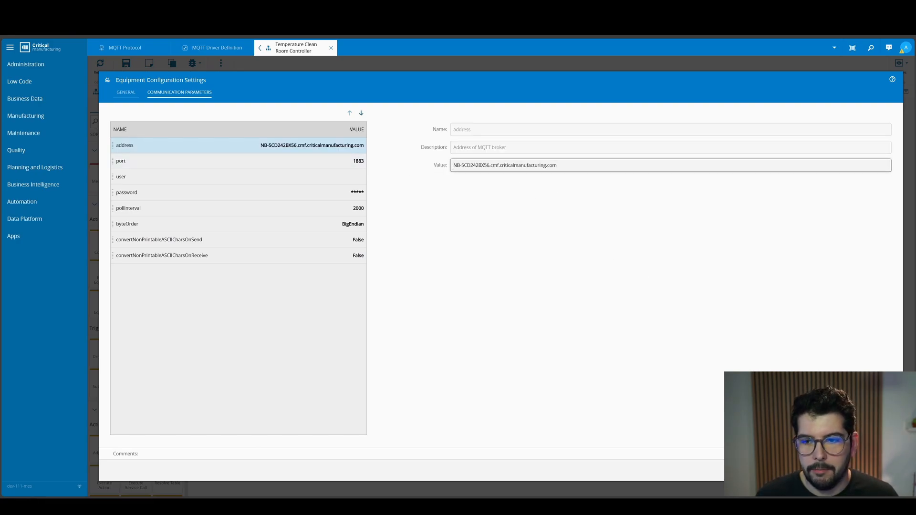
click(877, 470)
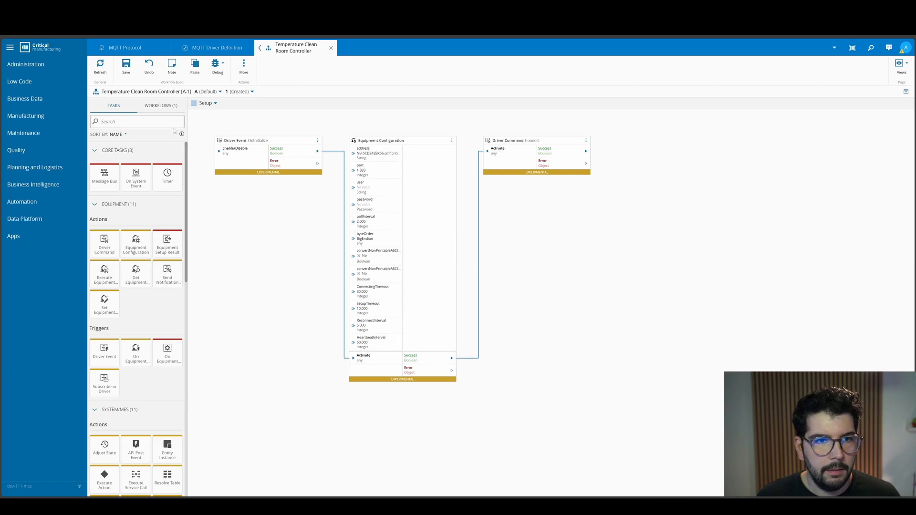
- Add a new workflow to the controller and name it "New Temperature Event"
click(158, 105)
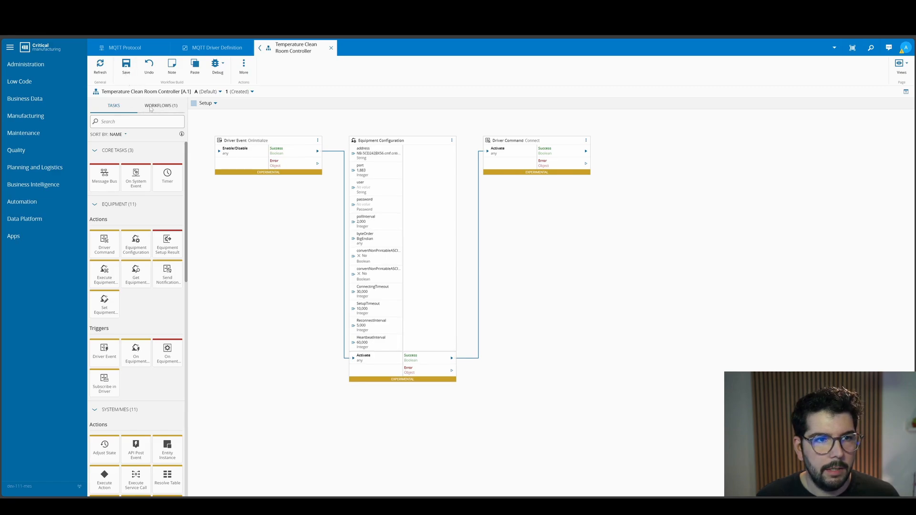
click(114, 139)
click(92, 155)
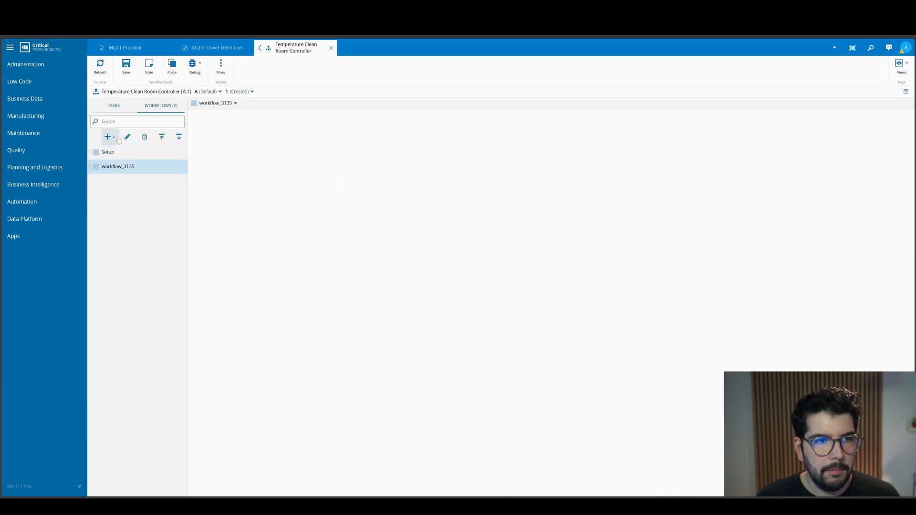
click(127, 137)
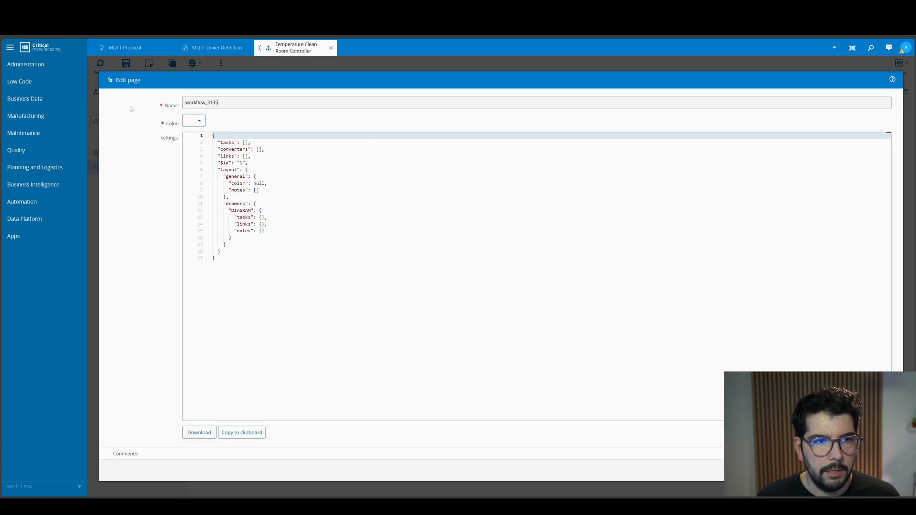
text(New Temperature Event)
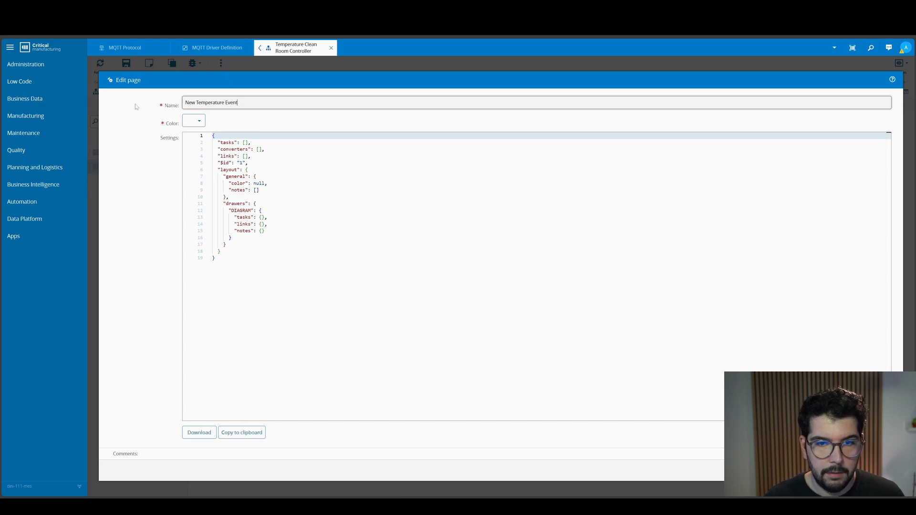
click(882, 471)
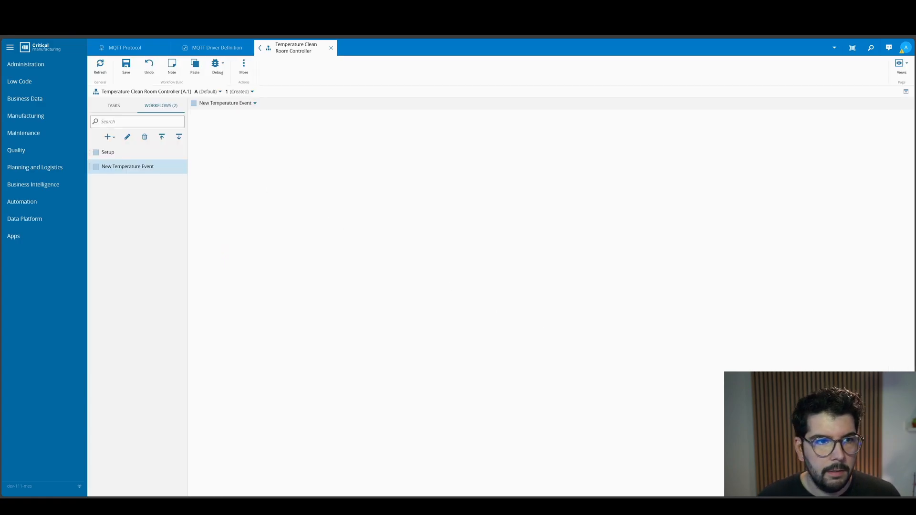
- Add an On Equipment Event task to the New Temperature Event workflow and set its equipment event to NewTemperature
click(114, 106)
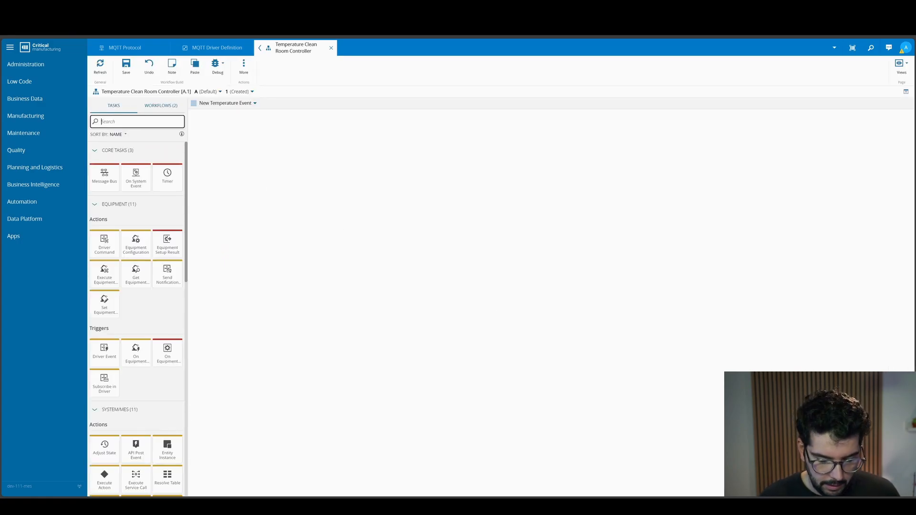
text(on eq)
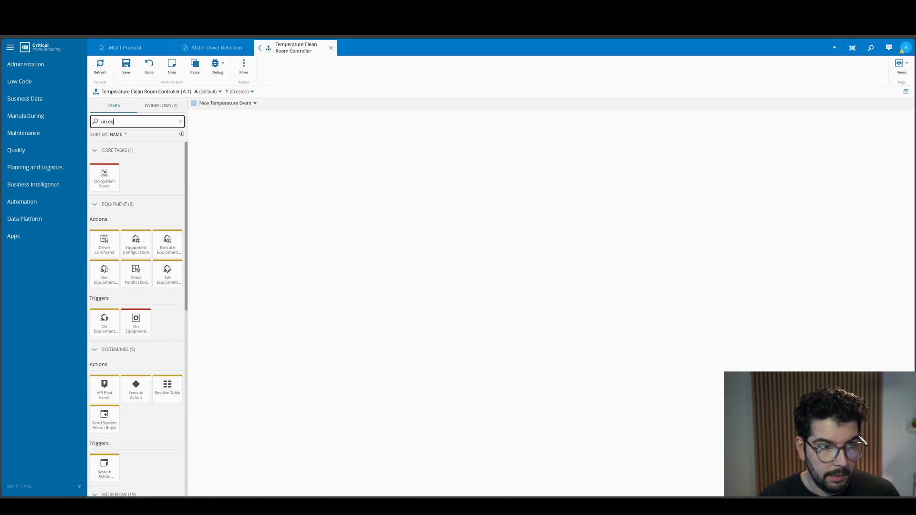
drag(105, 188, 325, 197)
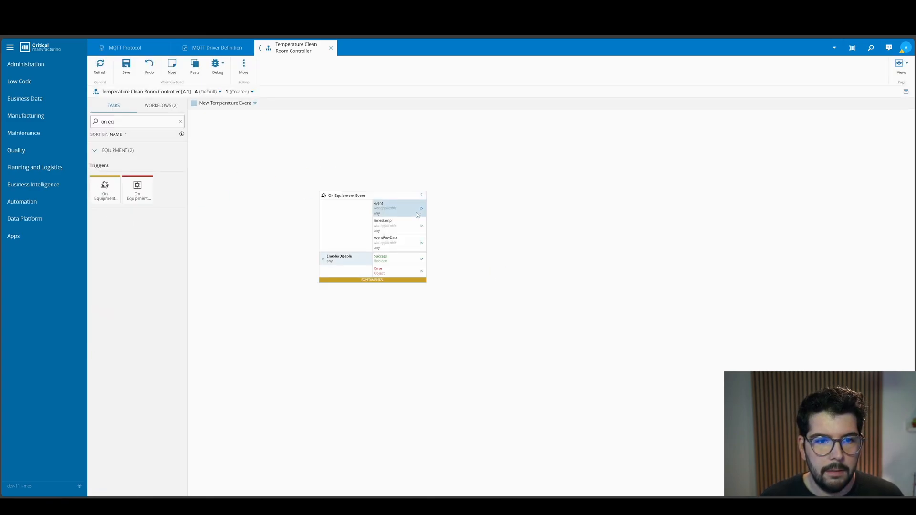
double_click(416, 213)
click(870, 270)
text(NewTemperature)
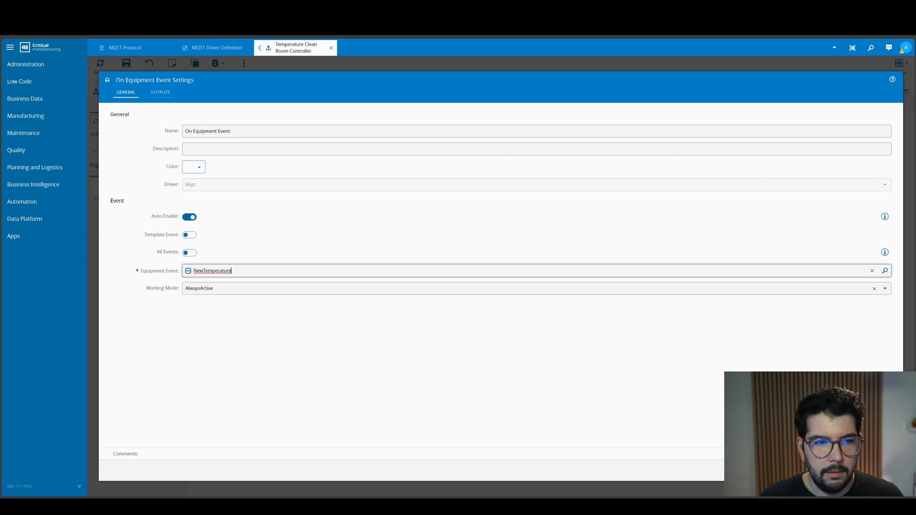
click(881, 470)
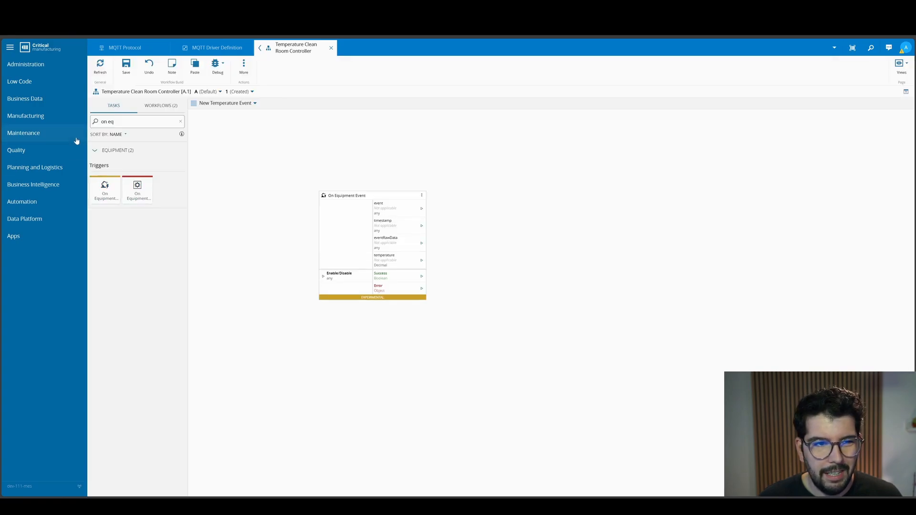
- Find the Log Message task and place it beside the On Equipment Event task in the workflow
click(107, 121)
click(155, 107)
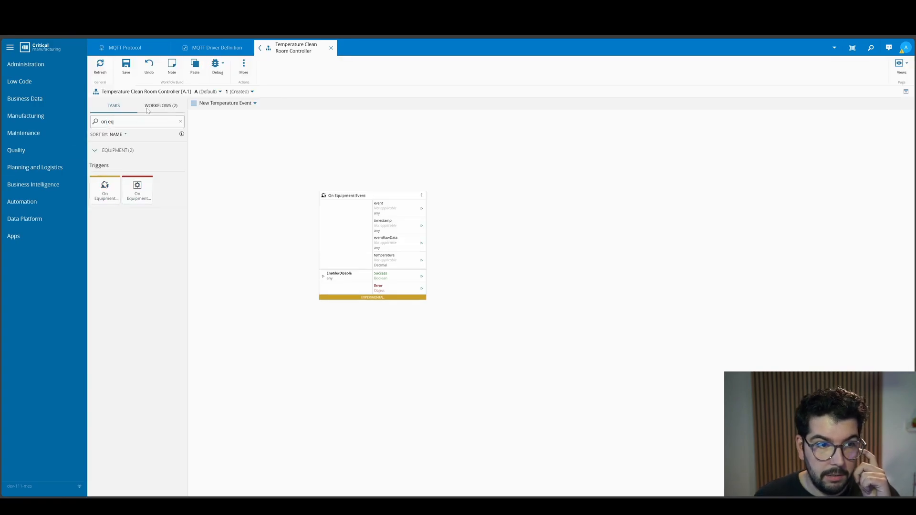
click(121, 108)
click(115, 122)
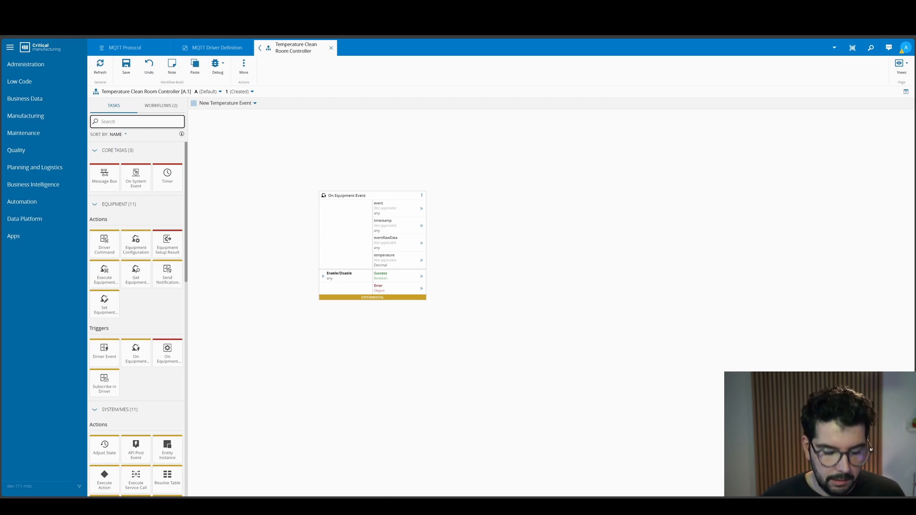
text(lo)
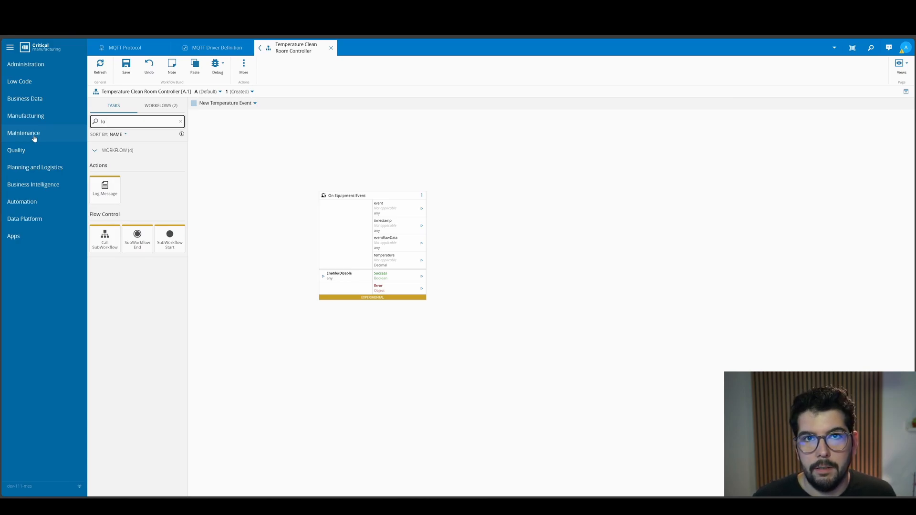
drag(104, 191, 492, 258)
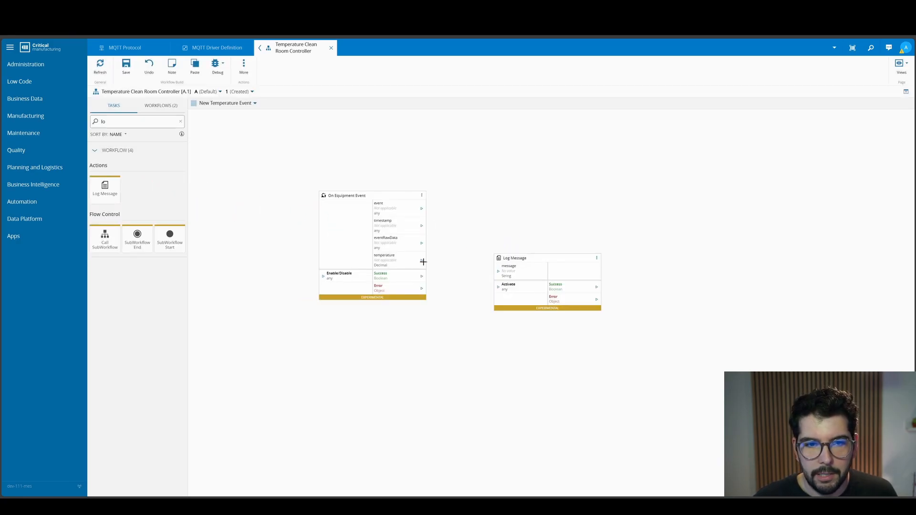
- Link the event's temperature to the log message with an Any To String converter and its Success to Activate, and save the controller
drag(423, 262, 498, 271)
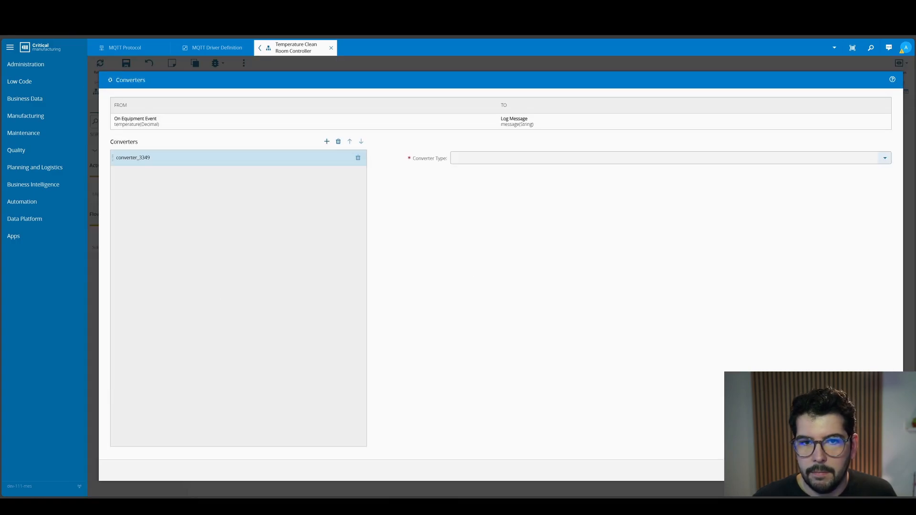
click(884, 158)
click(478, 186)
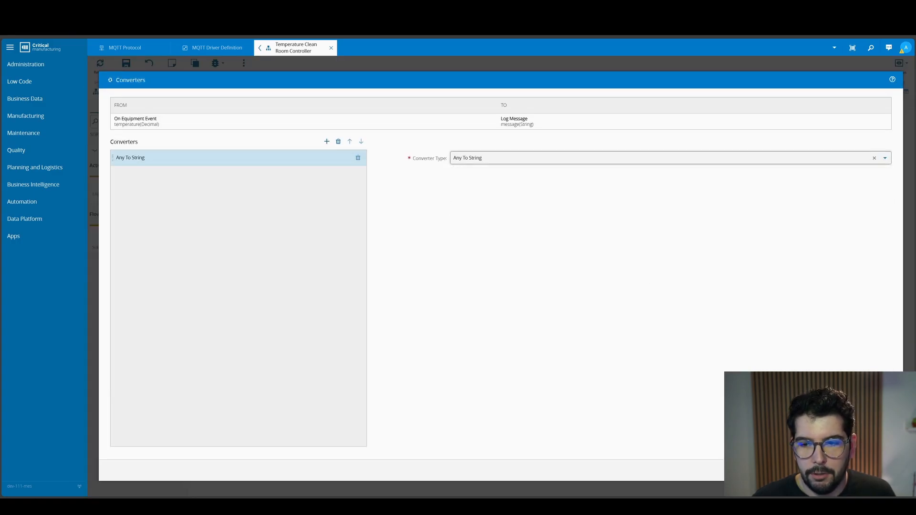
drag(421, 276, 497, 287)
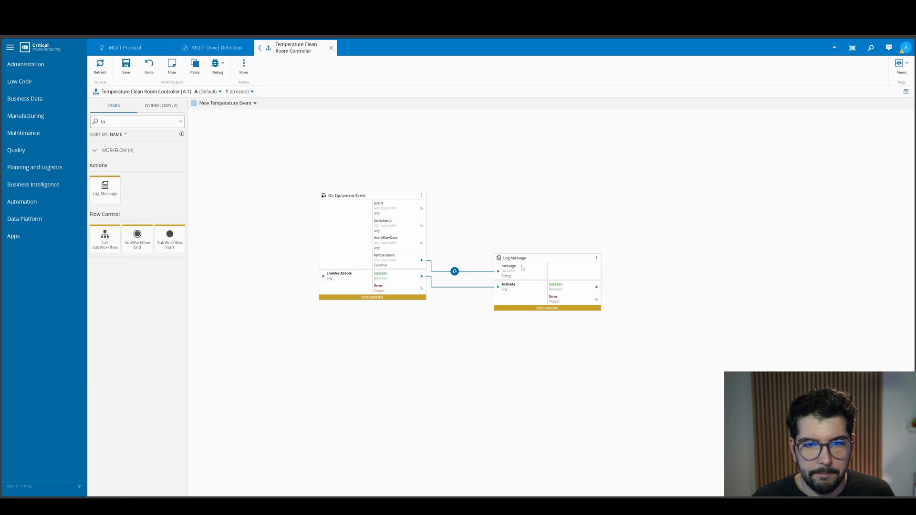
click(128, 70)
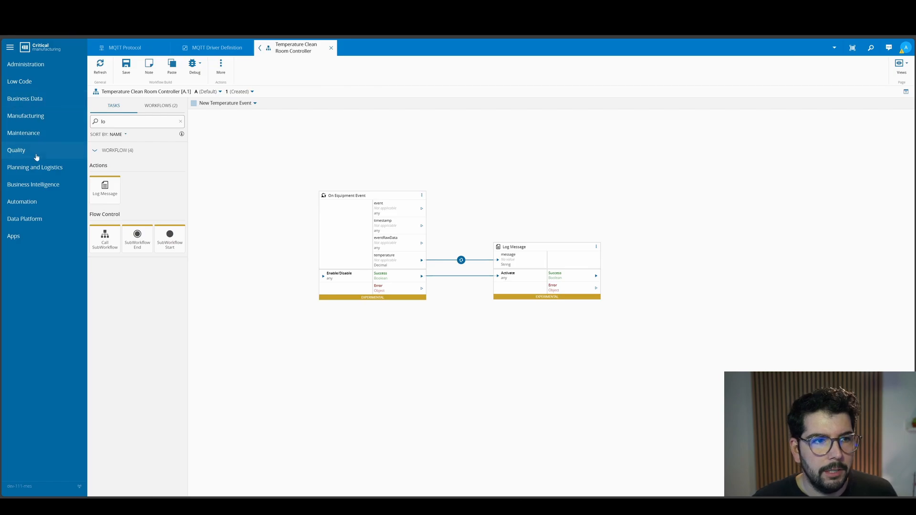
- Start a new Automation Manager and name it "Clean Room Manager"
click(29, 202)
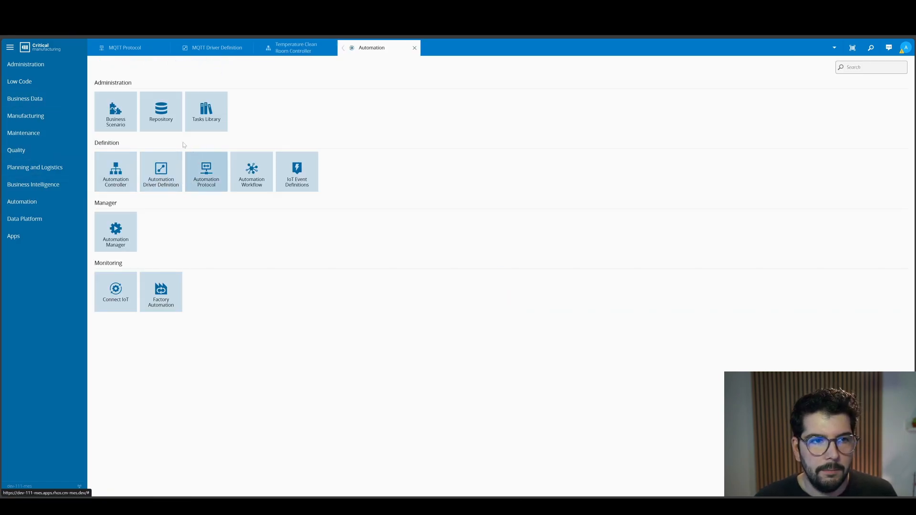
click(129, 228)
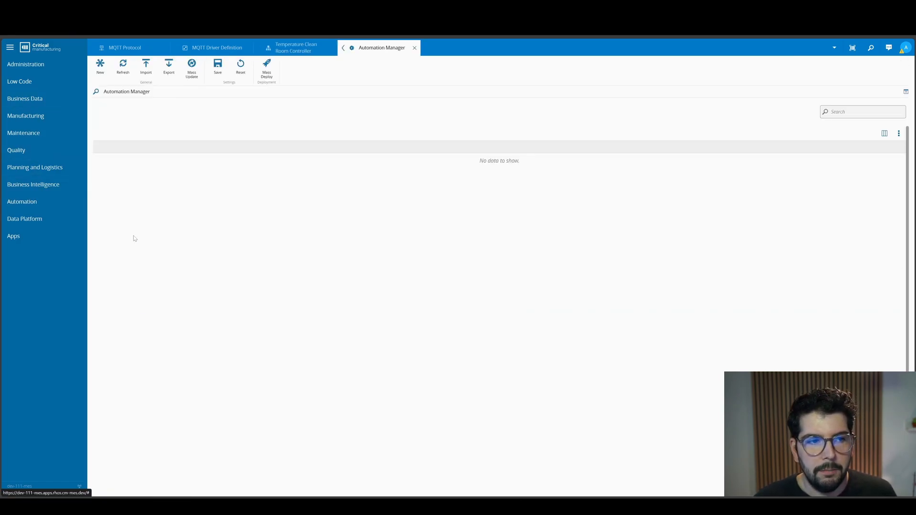
click(101, 69)
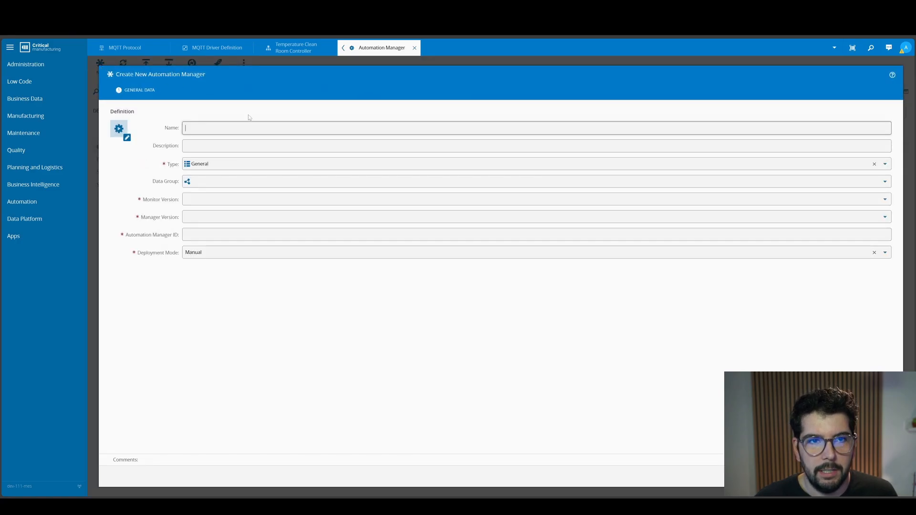
text(MQTT)
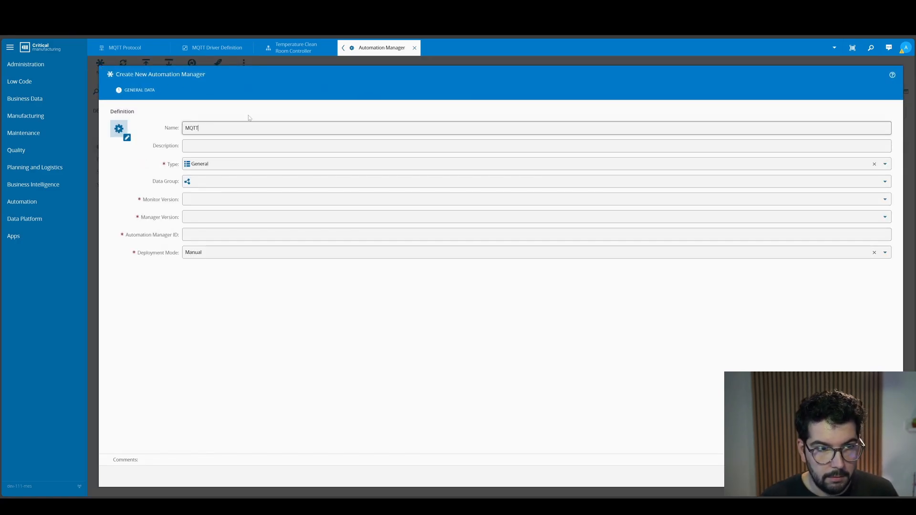
key(BackSpace)
text(Clea)
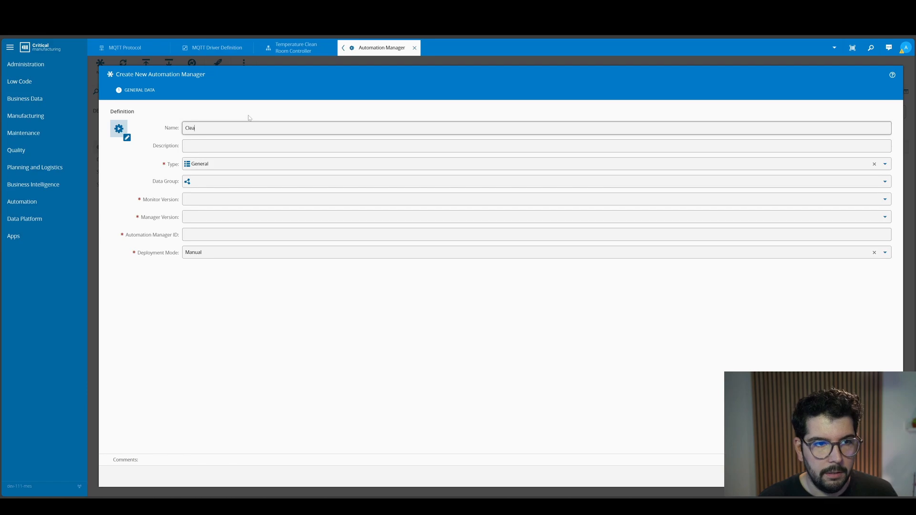
text(n Room )
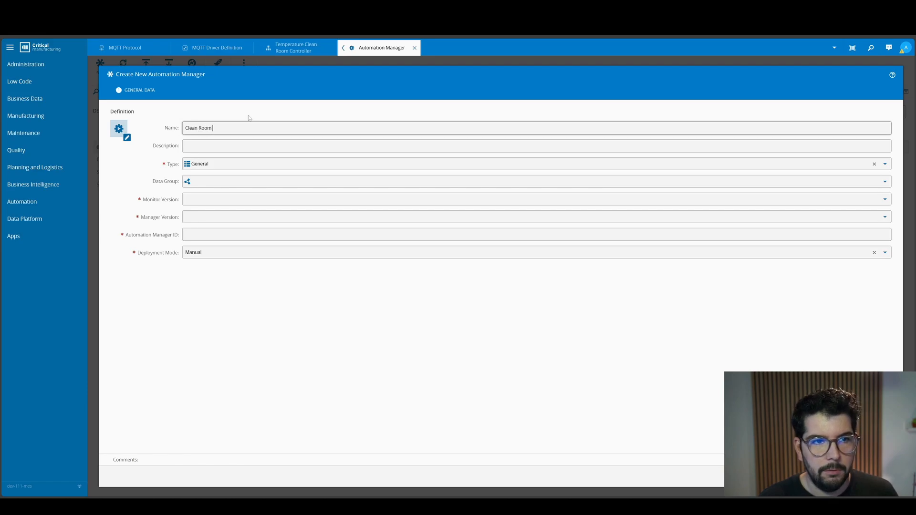
text(Mnanager)
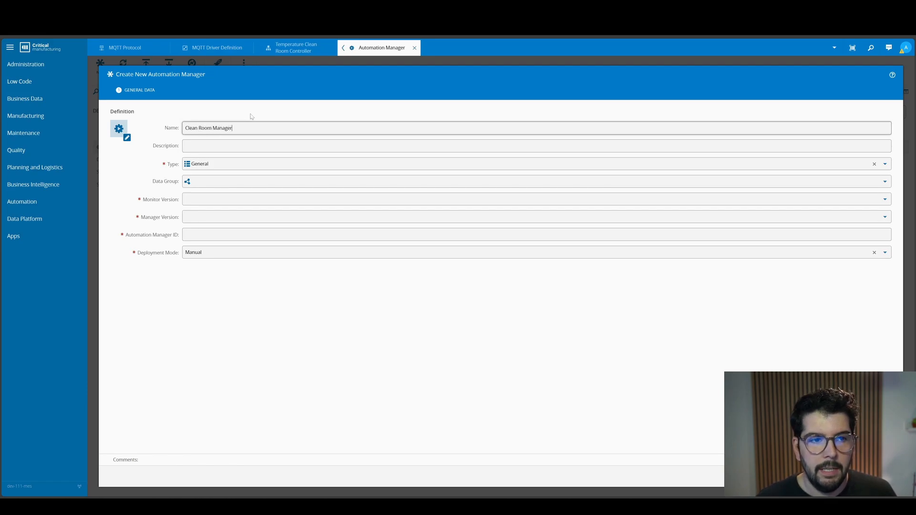
- Set the monitor and manager versions to 11.1.3-dev and the Automation Manager ID to CleanRoomManager
click(884, 199)
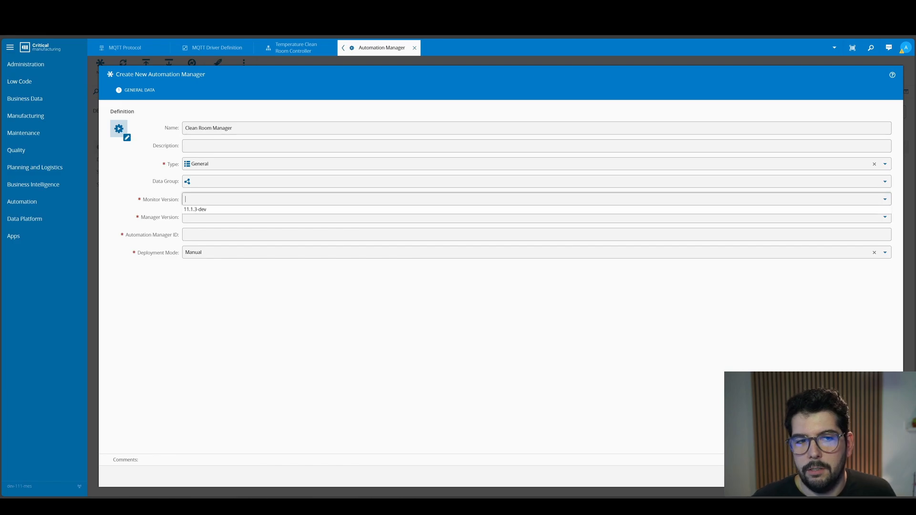
click(197, 208)
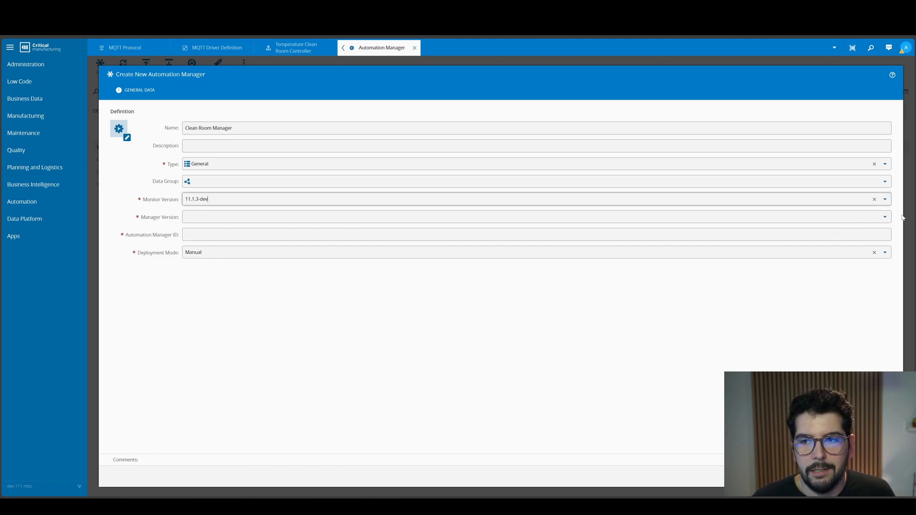
click(884, 217)
click(185, 227)
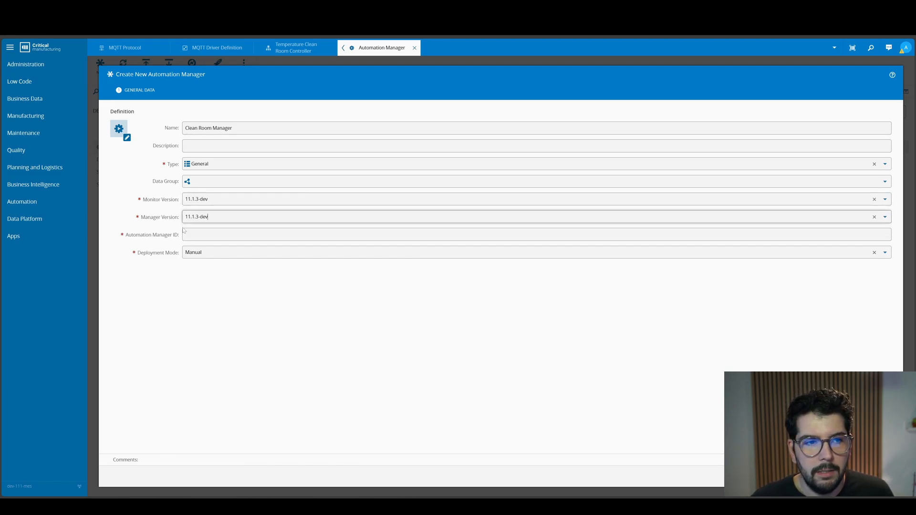
click(186, 235)
text(Clea)
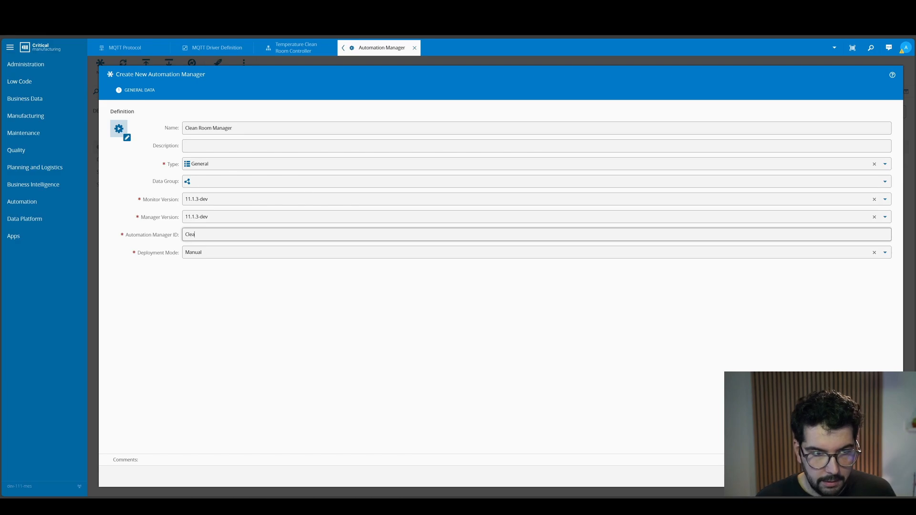
text(nRoomManager)
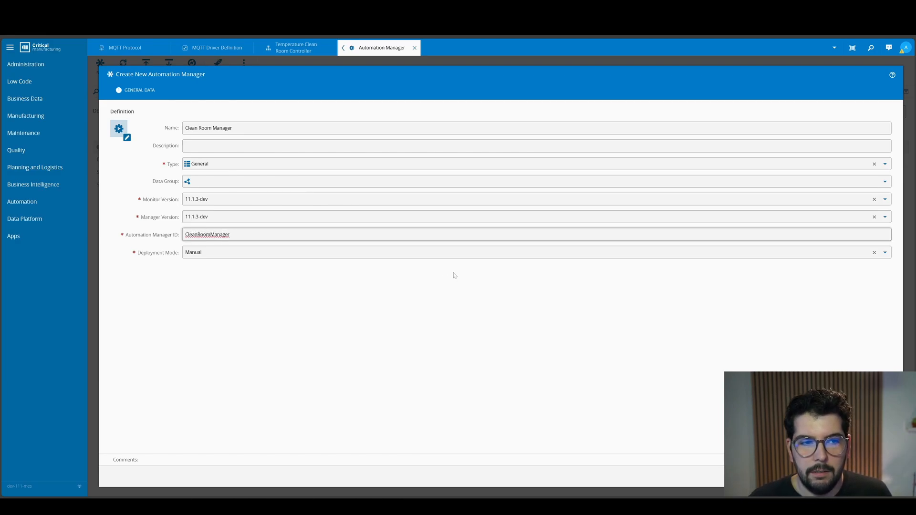
- Set the deployment mode to Automatic Deploy and create the automation manager
drag(136, 253, 179, 253)
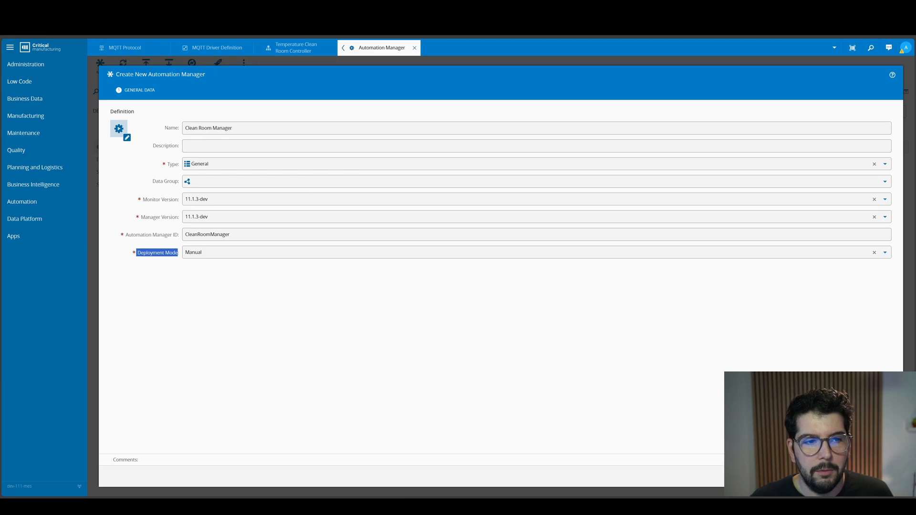
click(884, 254)
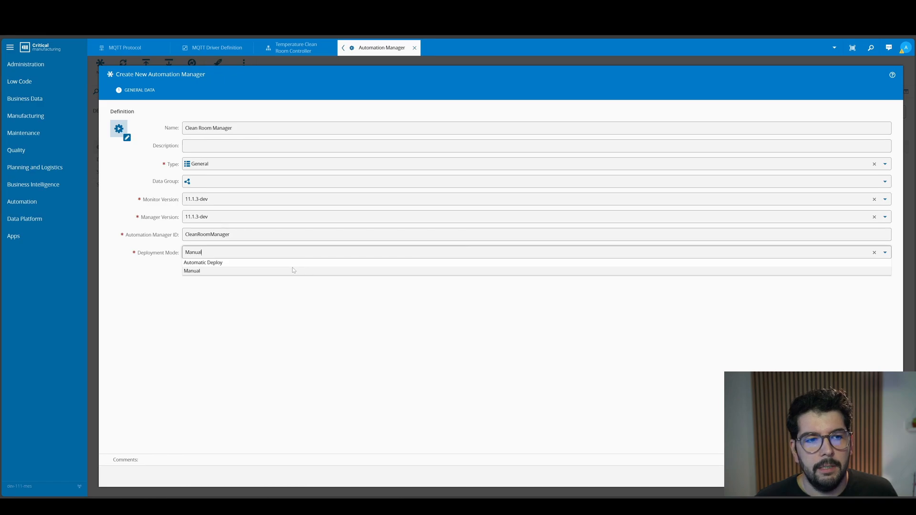
click(285, 263)
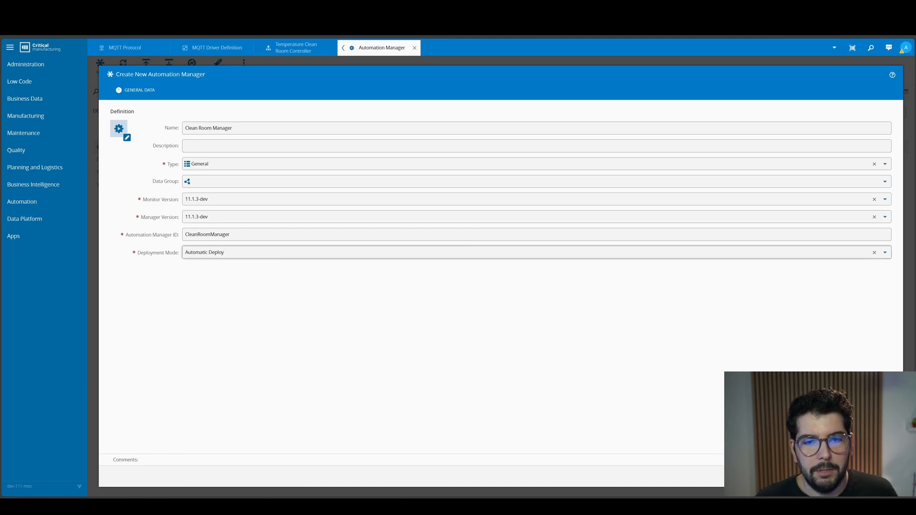
click(876, 476)
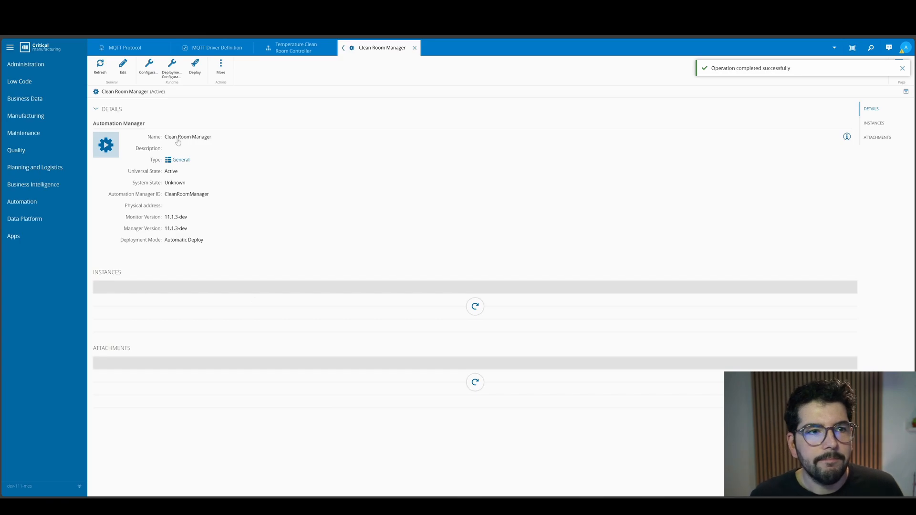
- Change the deployment configuration's ImageName to "criticalmanufacturing/connectiot:11.1-dev", save it, and deploy the manager authenticated with the current user
click(171, 68)
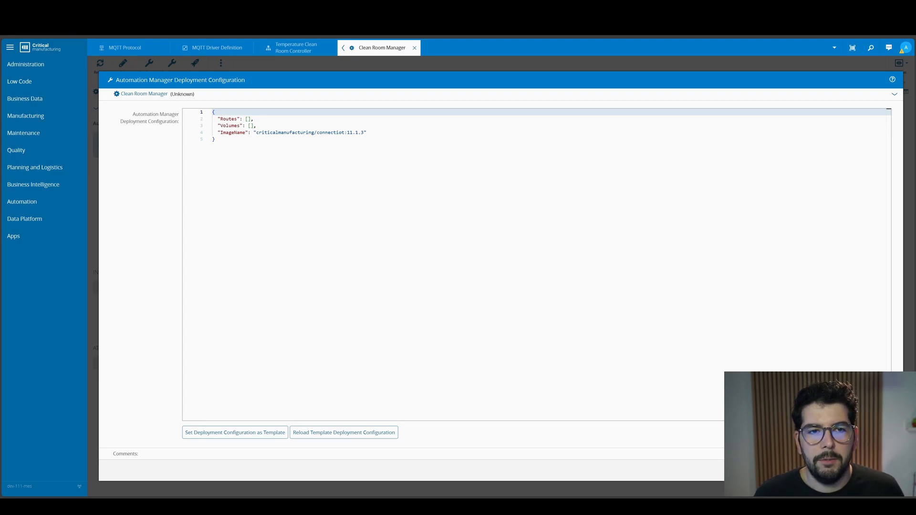
double_click(363, 132)
text(-dev)
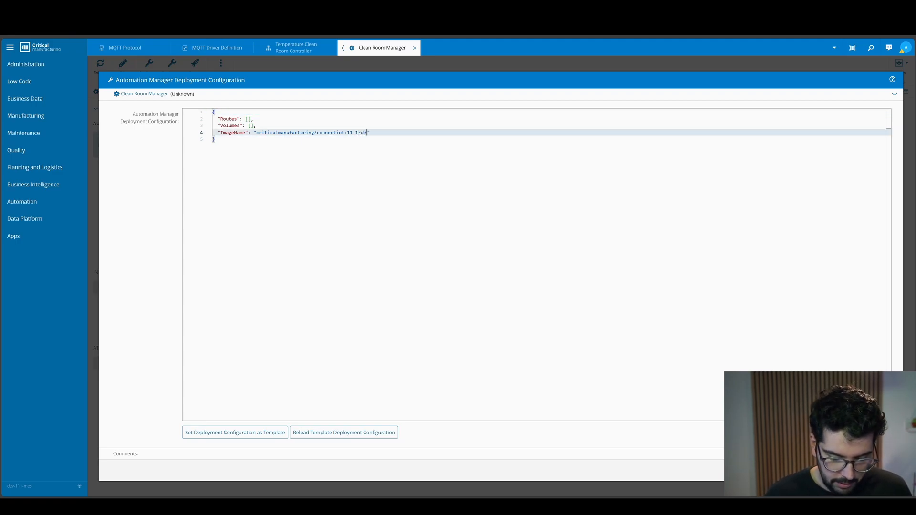
click(883, 471)
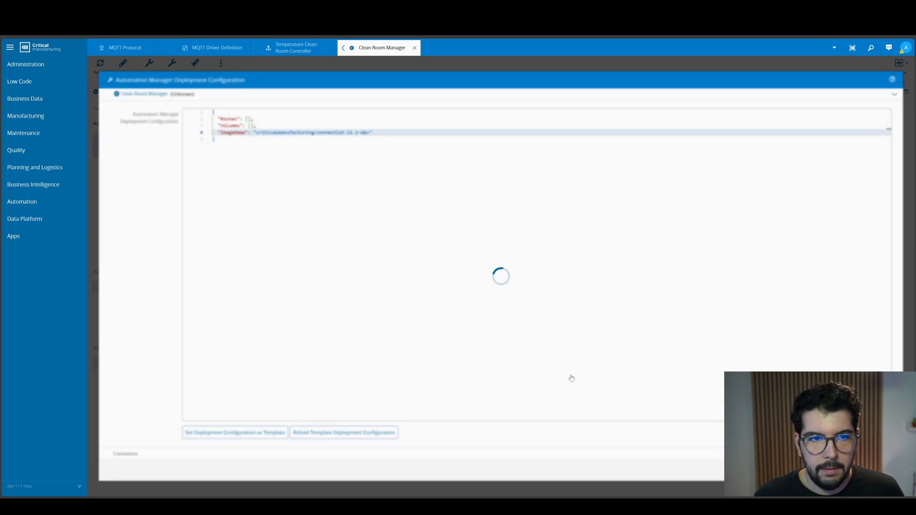
click(195, 68)
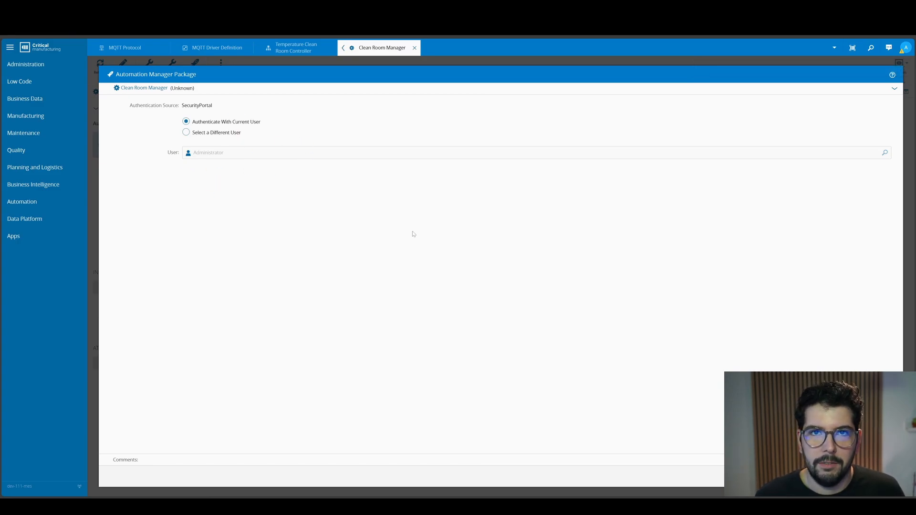
click(877, 476)
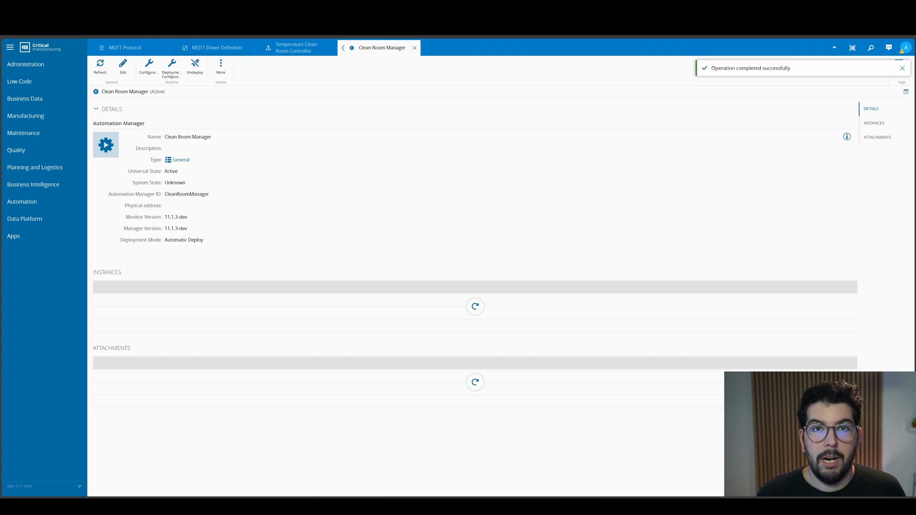
- Switch to the Red Hat OpenShift pods list, filter it by "manager" and view the automationmanagercontroller pod's logs
key(ctrl+Tab)
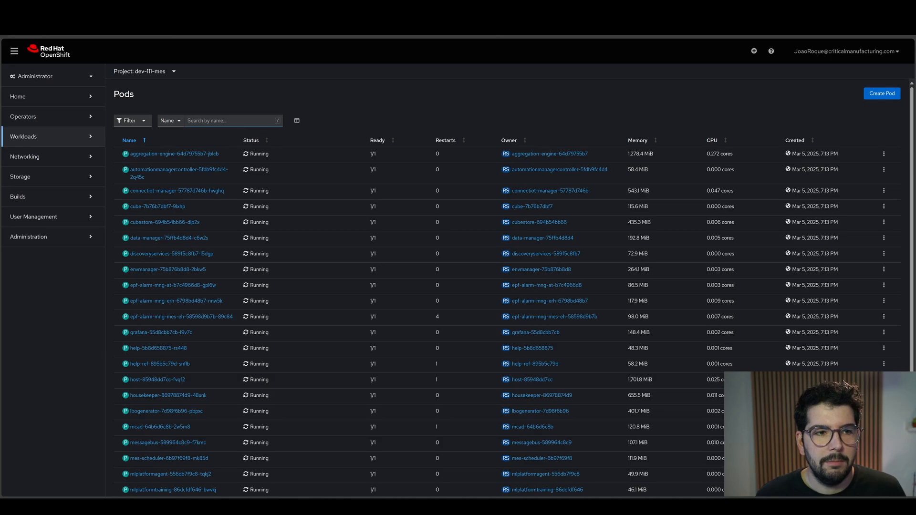
key(/)
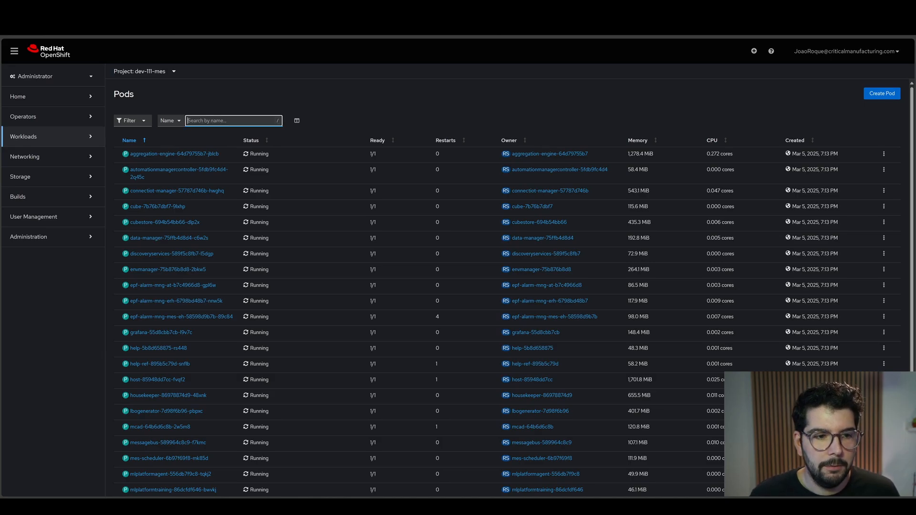
text(manager)
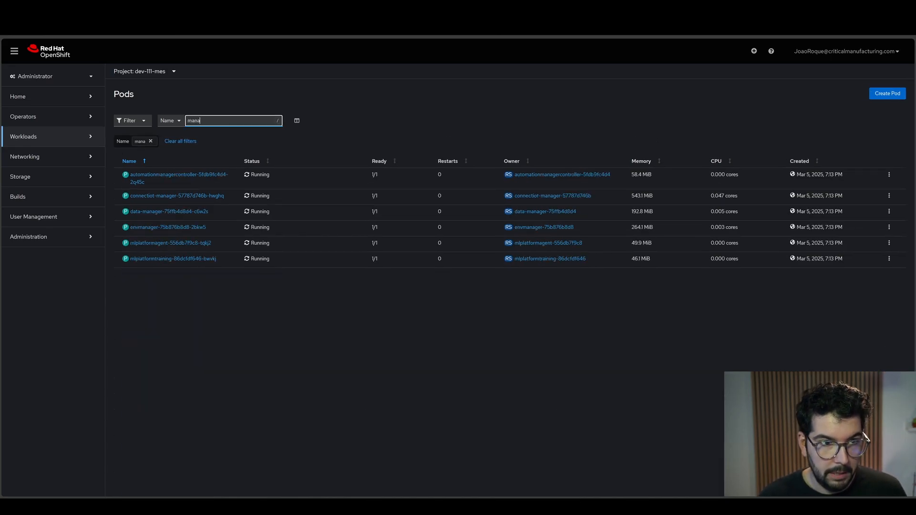
click(176, 175)
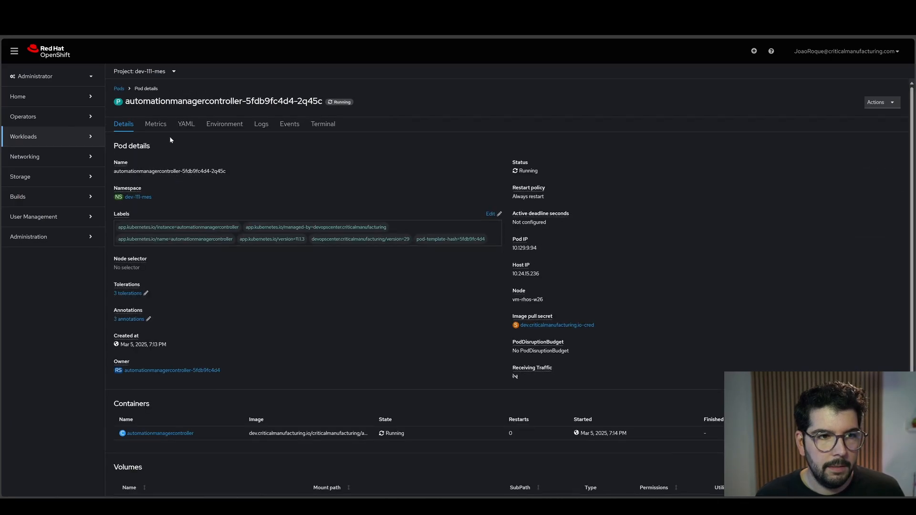
click(259, 127)
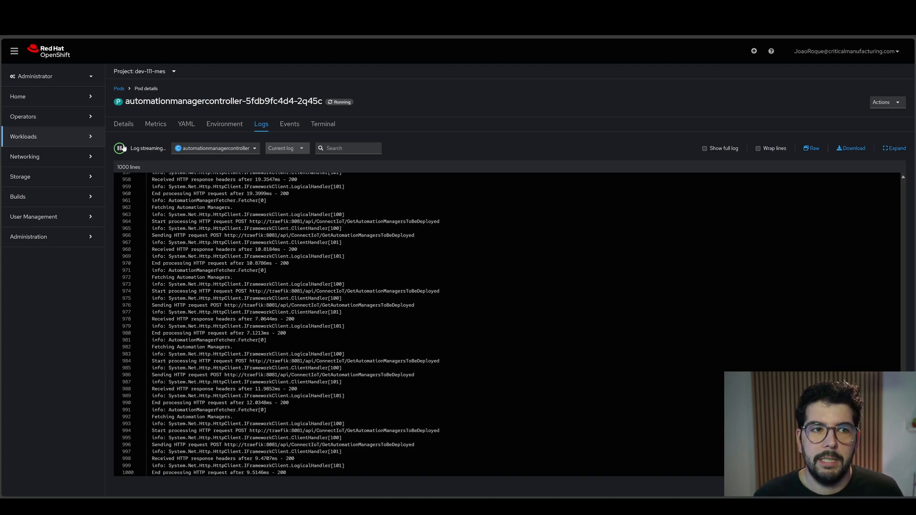
- Return to the pods list, filter it by "manager" again and view the cleanroommanager pod's details and logs
click(119, 88)
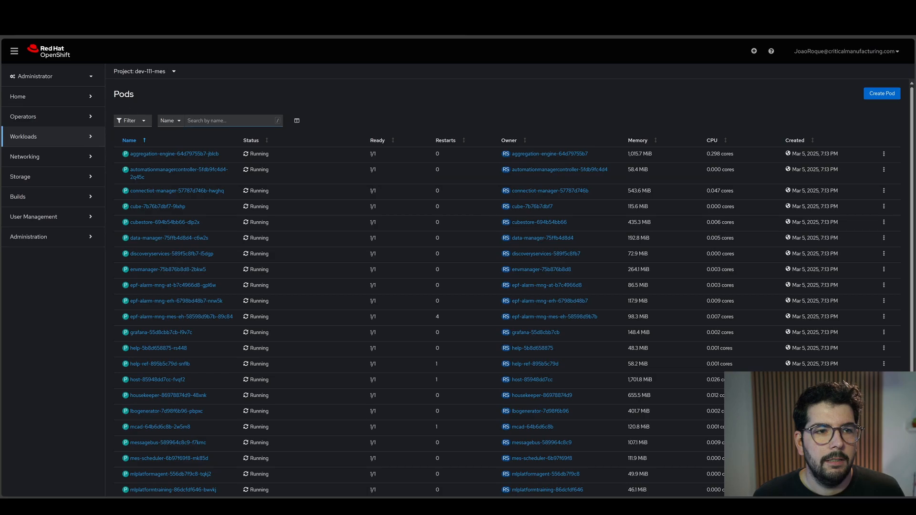
click(191, 121)
text(manager)
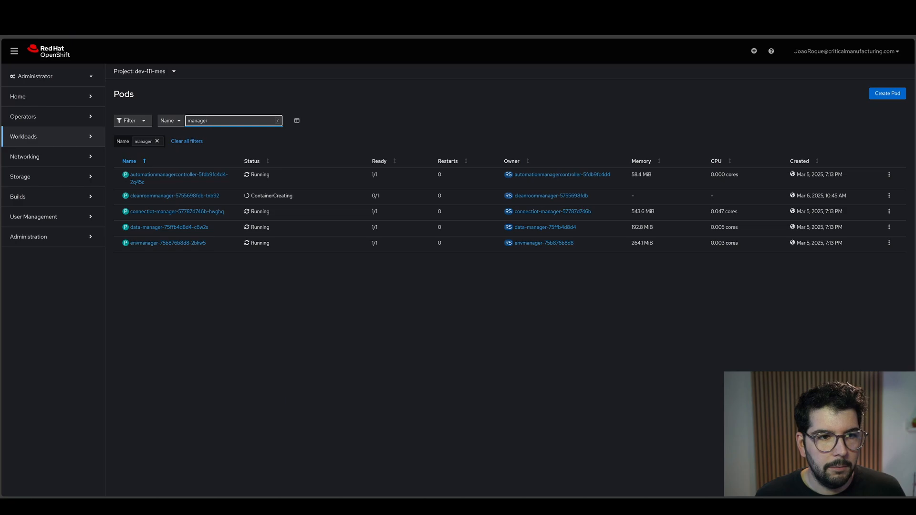
click(173, 196)
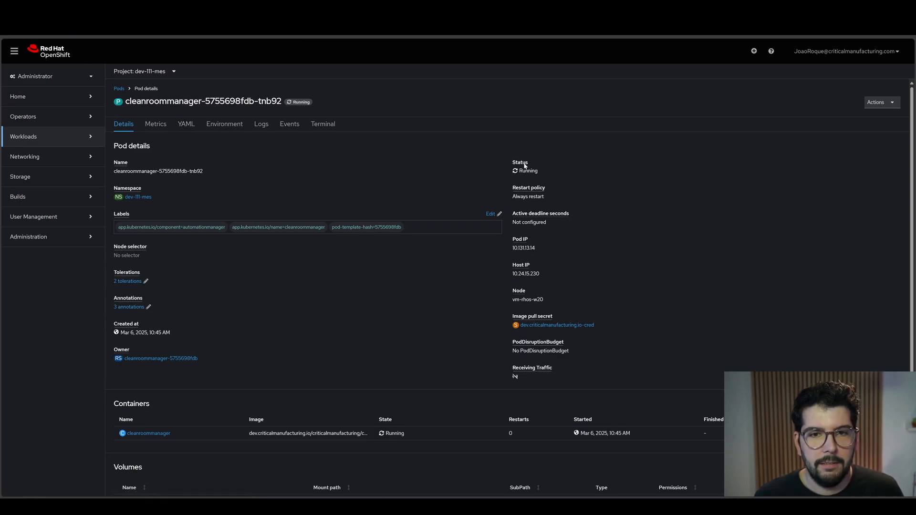
click(260, 125)
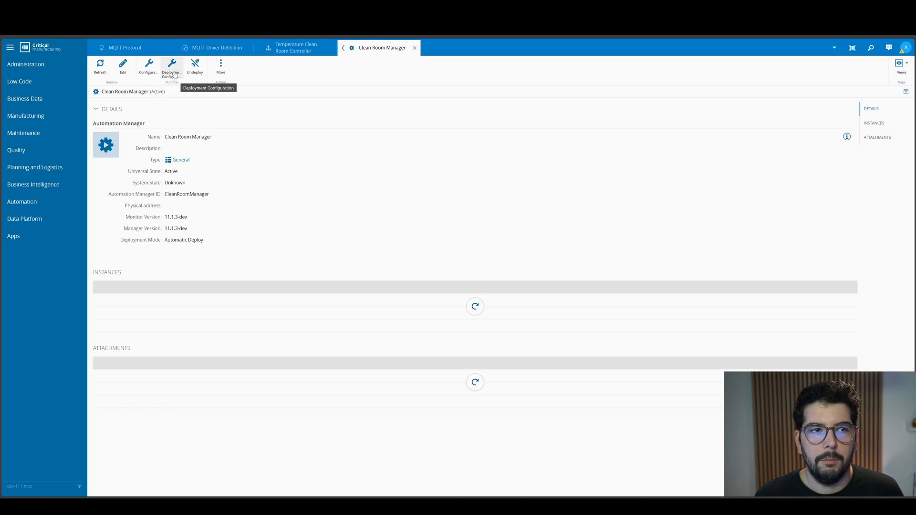
- Switch back to Critical Manufacturing MES, review the Clean Room Manager's deployment configuration and close it without saving
click(174, 77)
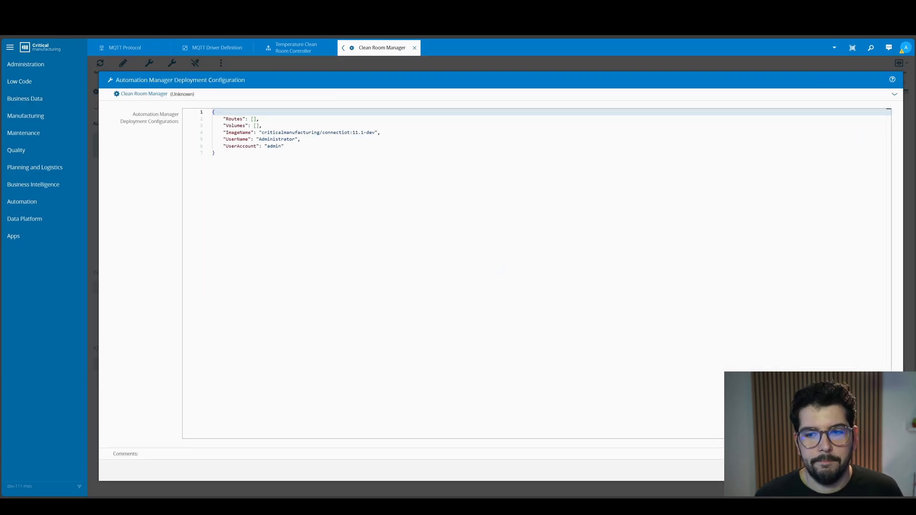
key(Escape)
click(561, 313)
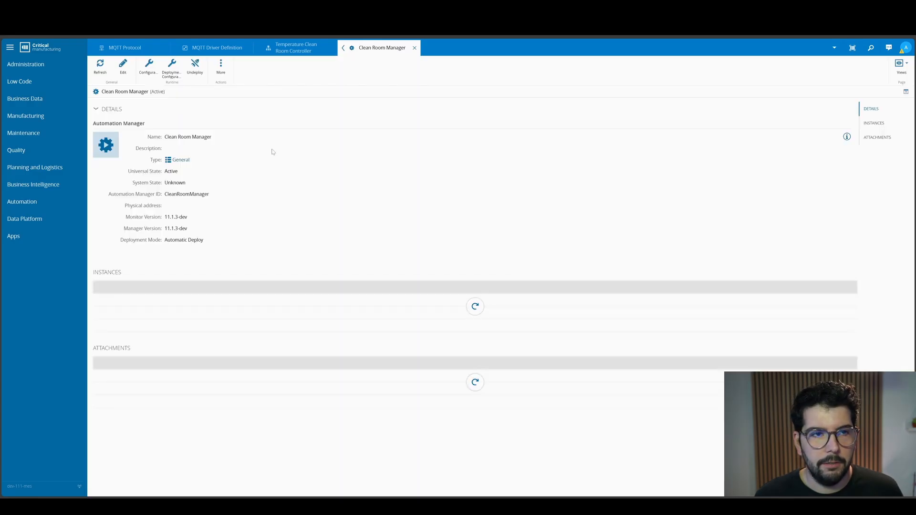
- In the Clean Room Manager's configuration, set isEnabled to true for the Console logging type and save it
click(149, 67)
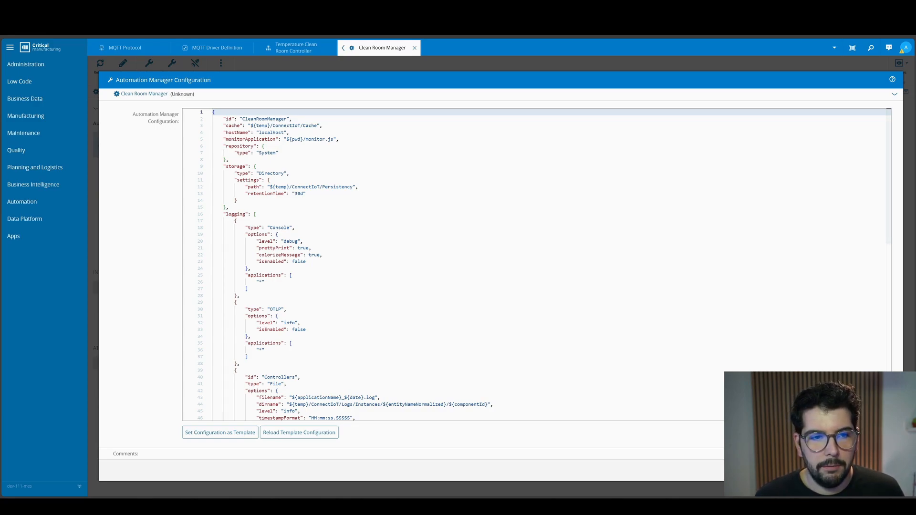
drag(238, 221, 264, 282)
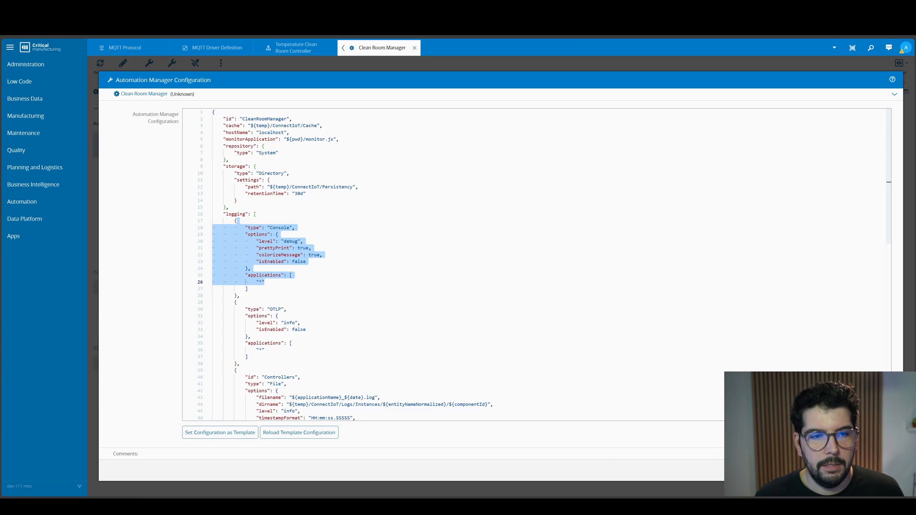
double_click(299, 262)
double_click(303, 248)
key(ctrl+c)
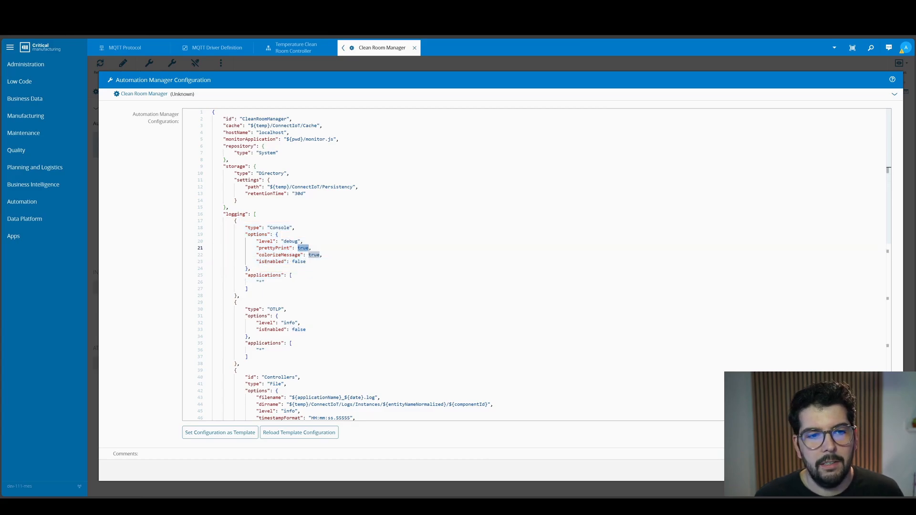
double_click(298, 261)
key(ctrl+v)
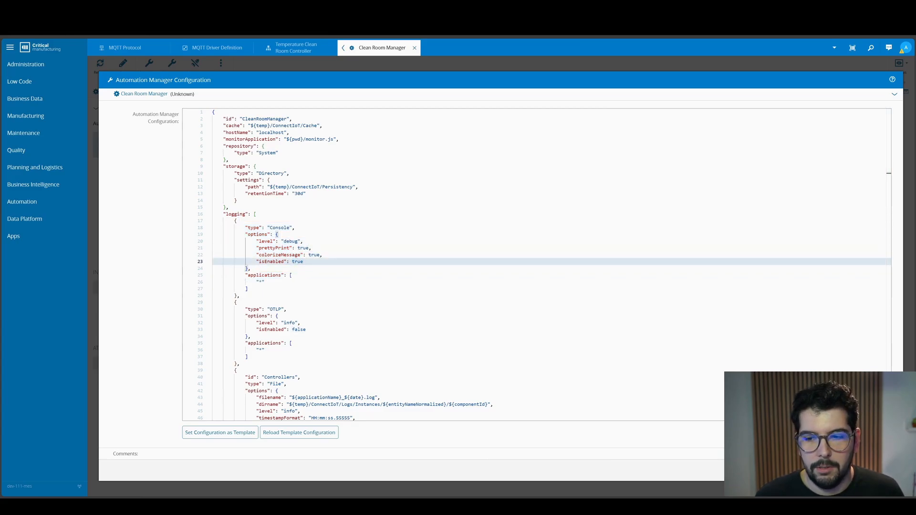
click(882, 471)
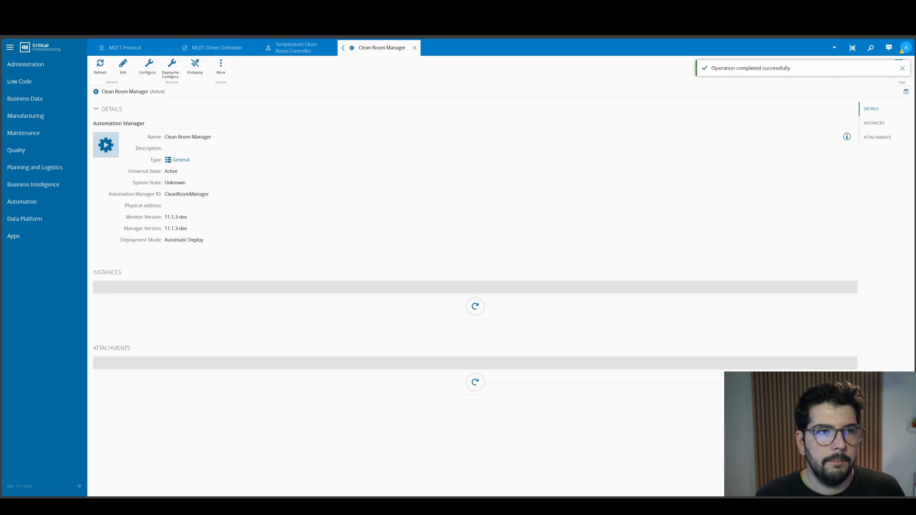
- Check the cleanroommanager pod's logs in Red Hat OpenShift, then return to Critical Manufacturing MES and open the Connect IoT monitoring view
key(ctrl+Tab)
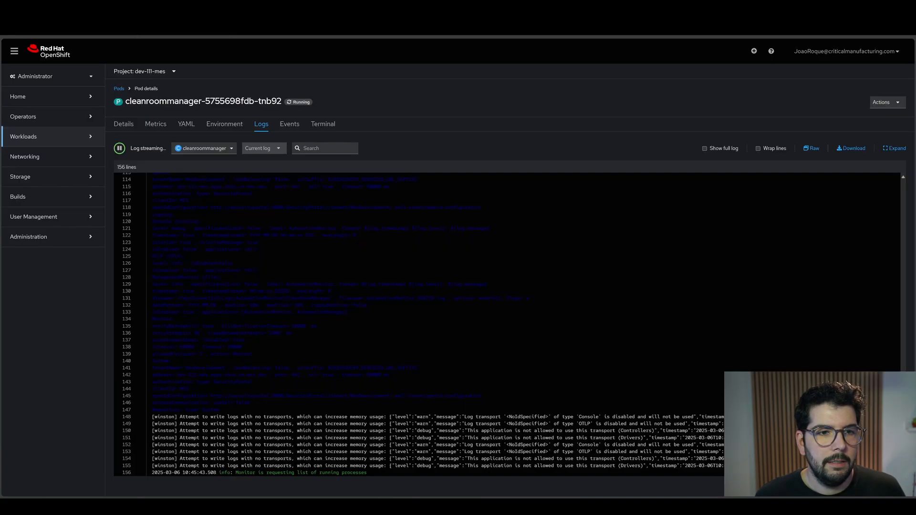
key(ctrl+shift+Tab)
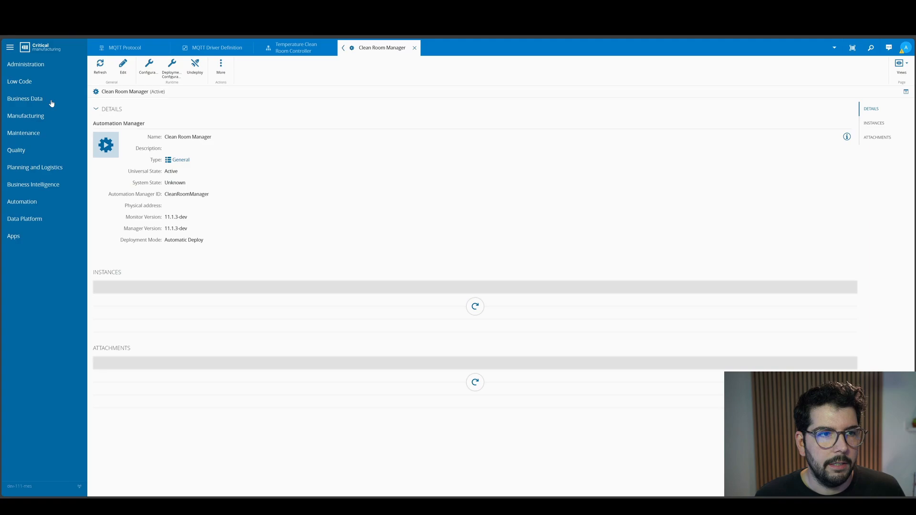
click(41, 201)
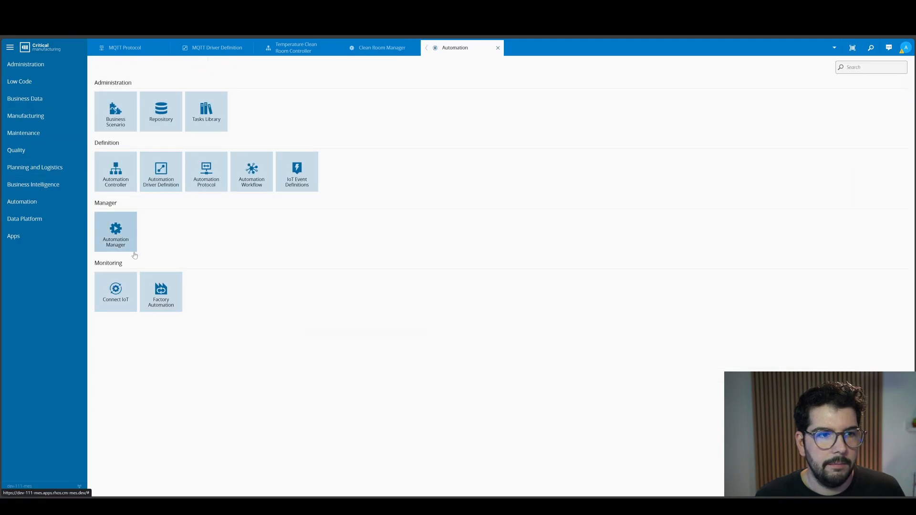
click(123, 287)
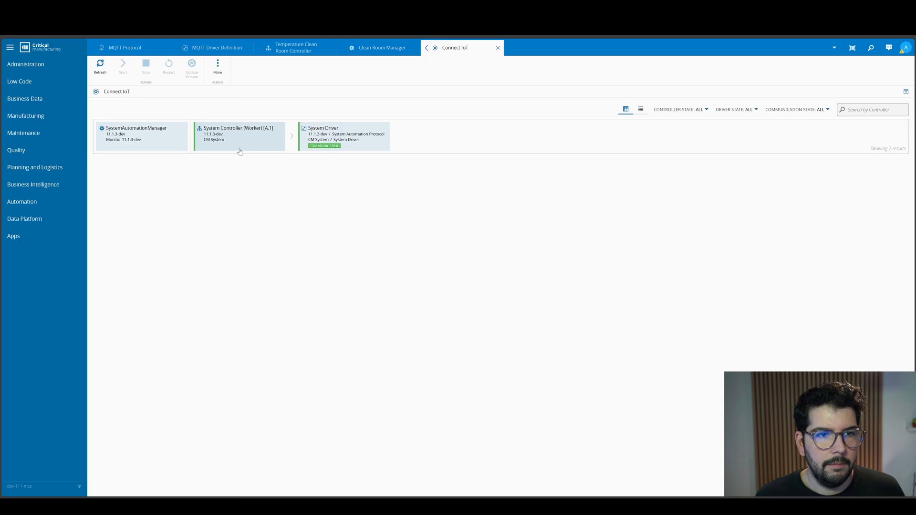
mouse_move(240, 151)
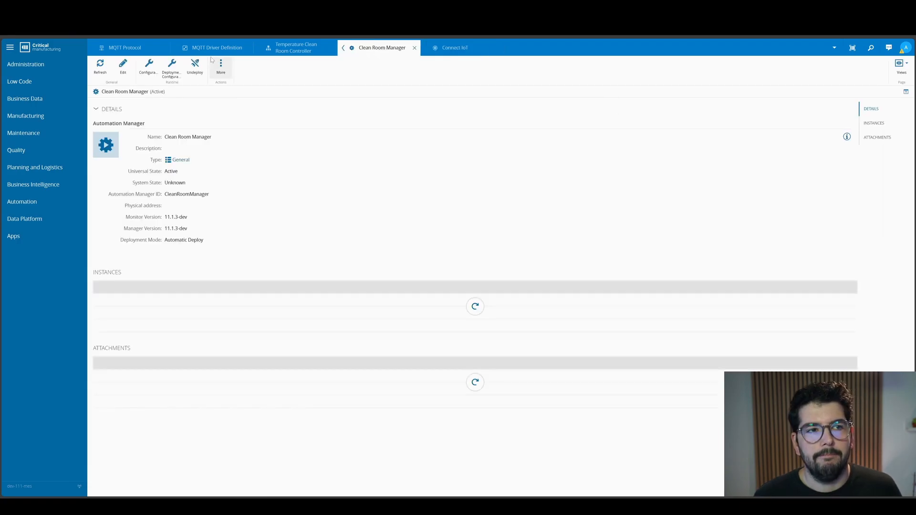
- Connect the Temperature Clean Room Controller to the SEMICOMM Front End site using the Clean Room Manager automation manager
click(281, 51)
click(900, 66)
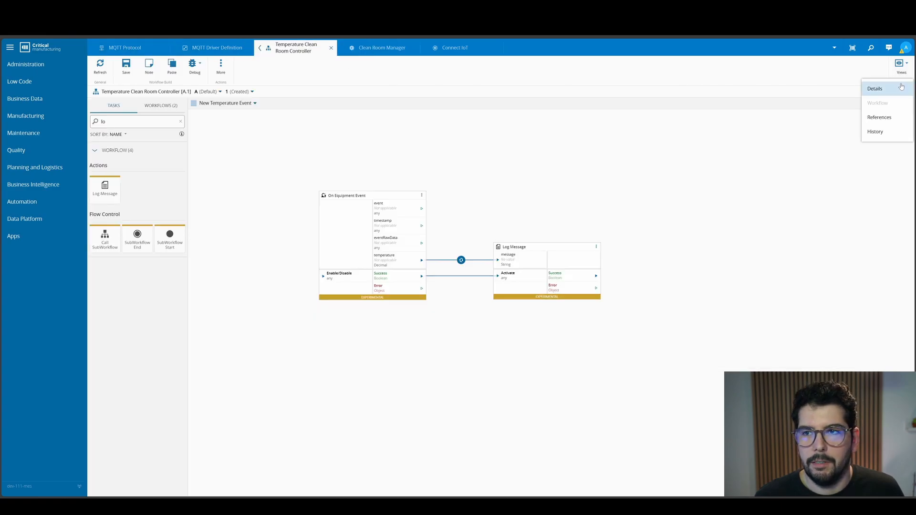
click(868, 87)
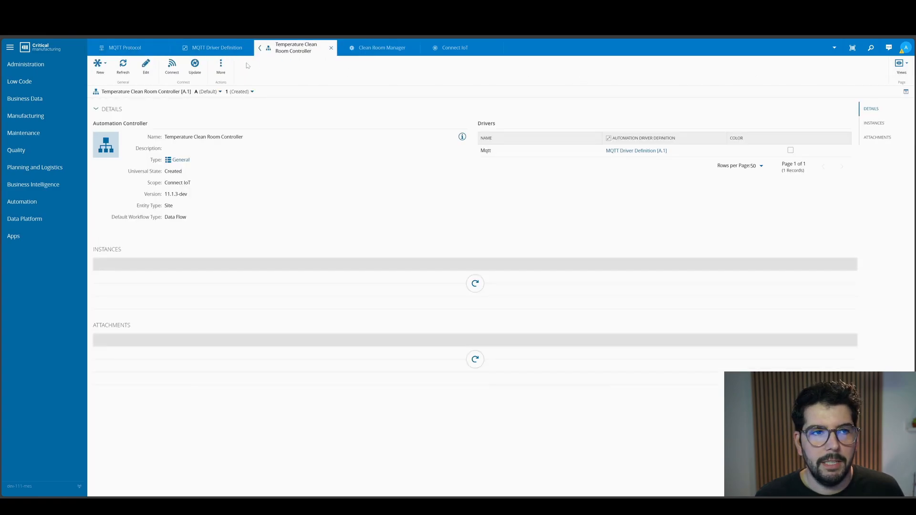
click(175, 72)
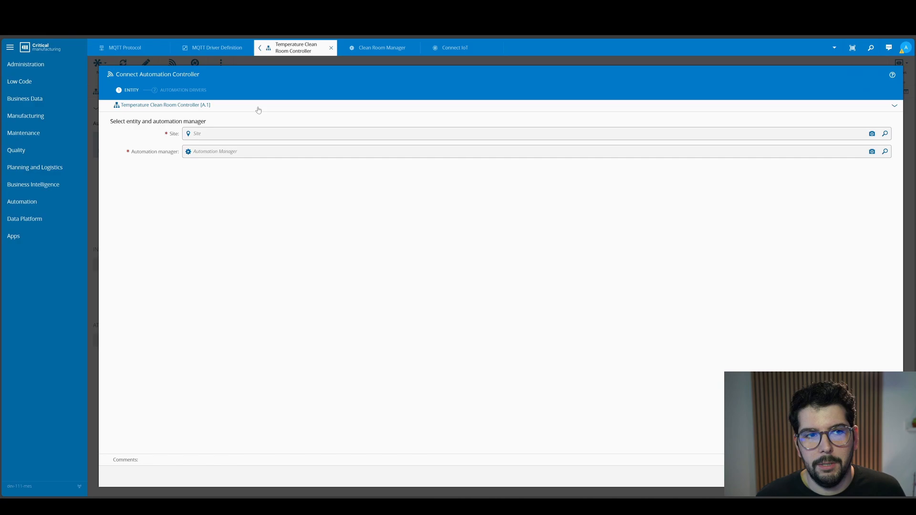
click(885, 134)
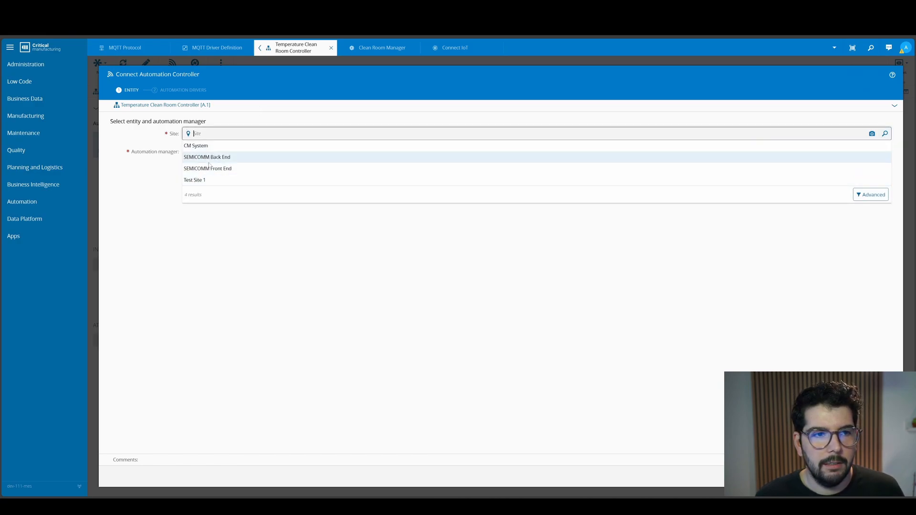
click(210, 168)
click(289, 152)
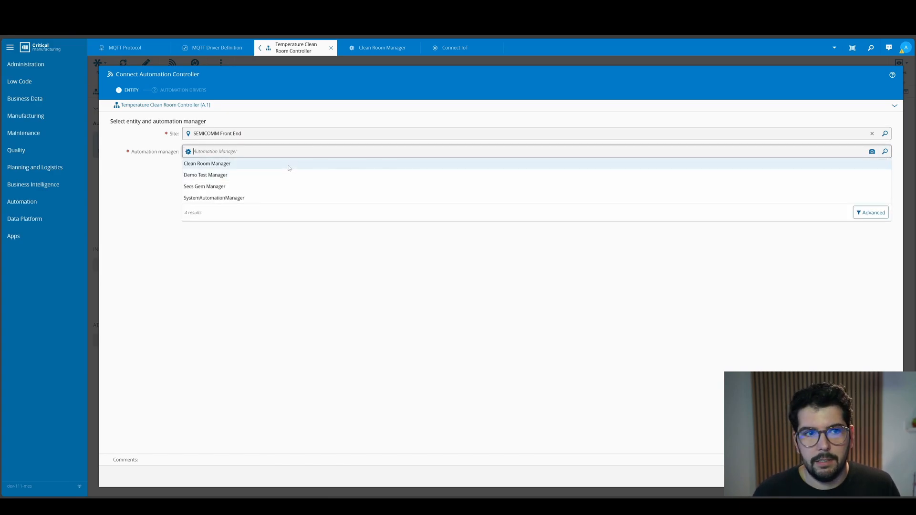
click(235, 164)
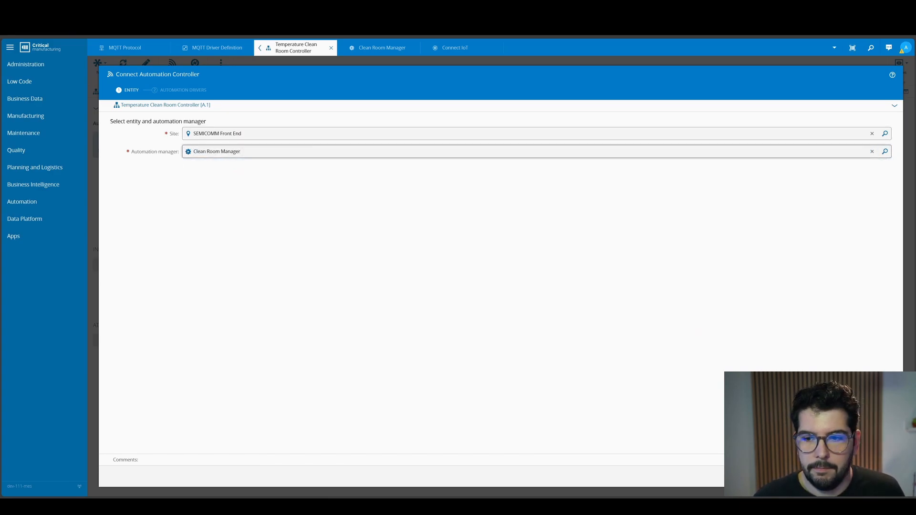
click(877, 476)
click(877, 476)
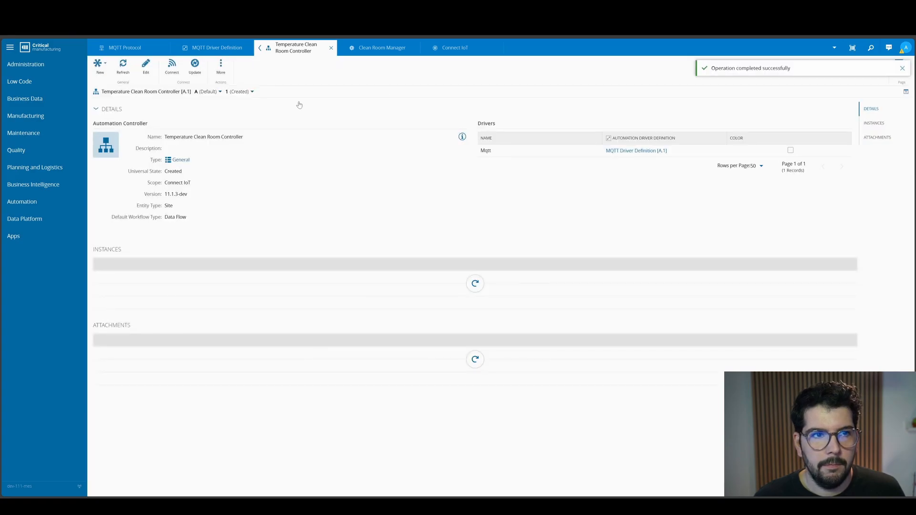
- Refresh the Connect IoT monitoring view to check the states of the Temperature Clean Room Controller and its Mqtt driver
click(438, 53)
click(105, 70)
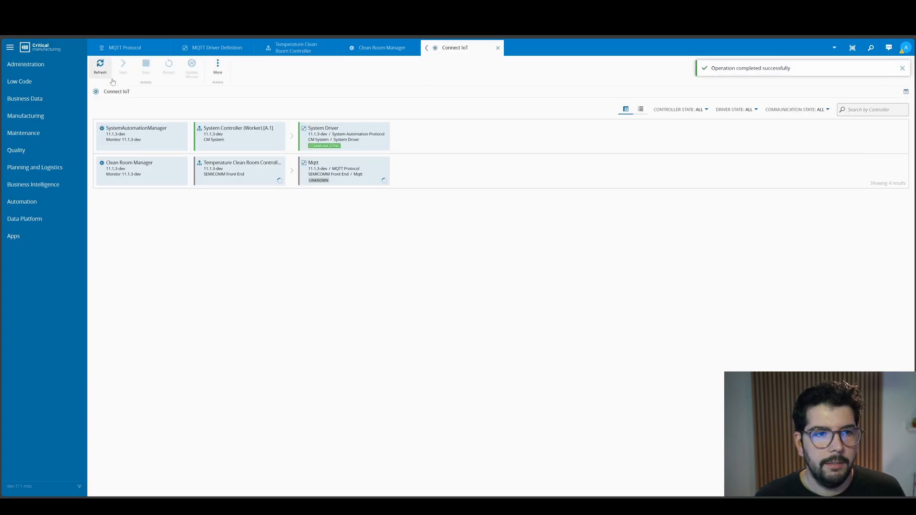
click(222, 176)
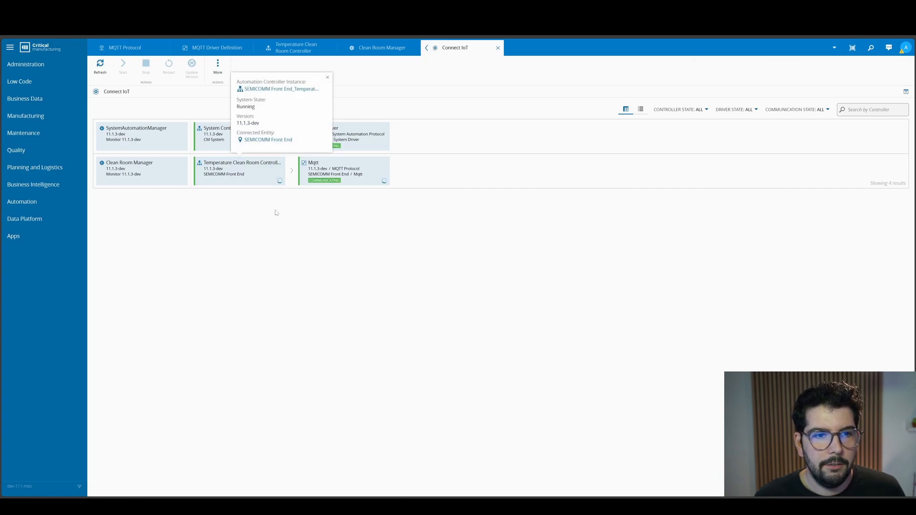
click(100, 66)
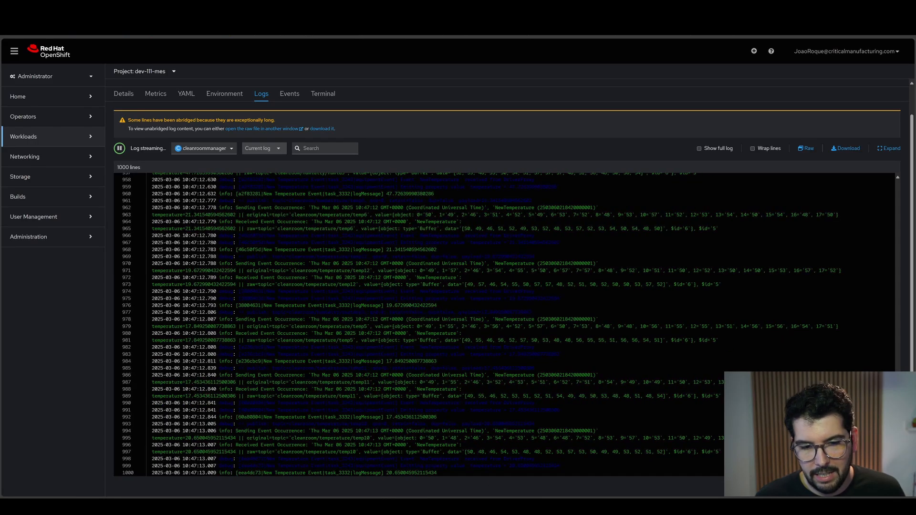
- In Red Hat OpenShift, examine the cleanroommanager pod's log stream for new temperature events, their source topics and logged values
mouse_move(482, 506)
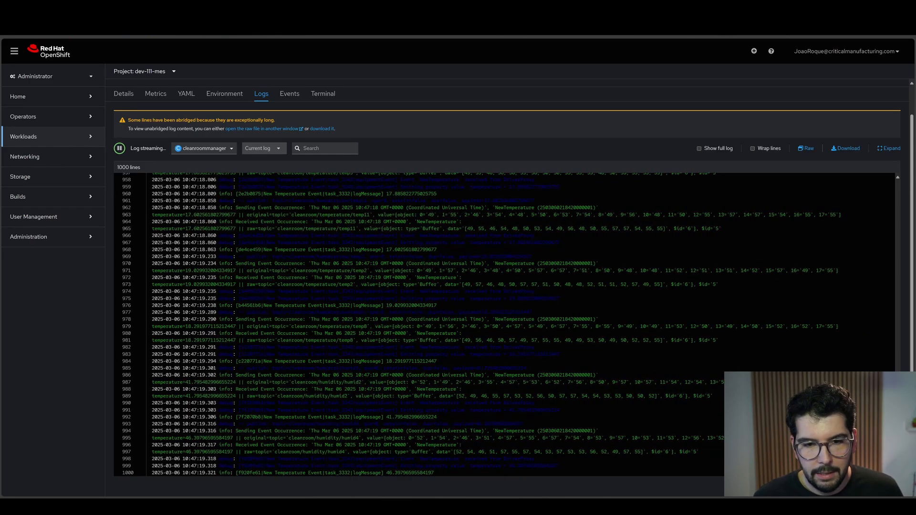
scroll(434, 413, up, 2)
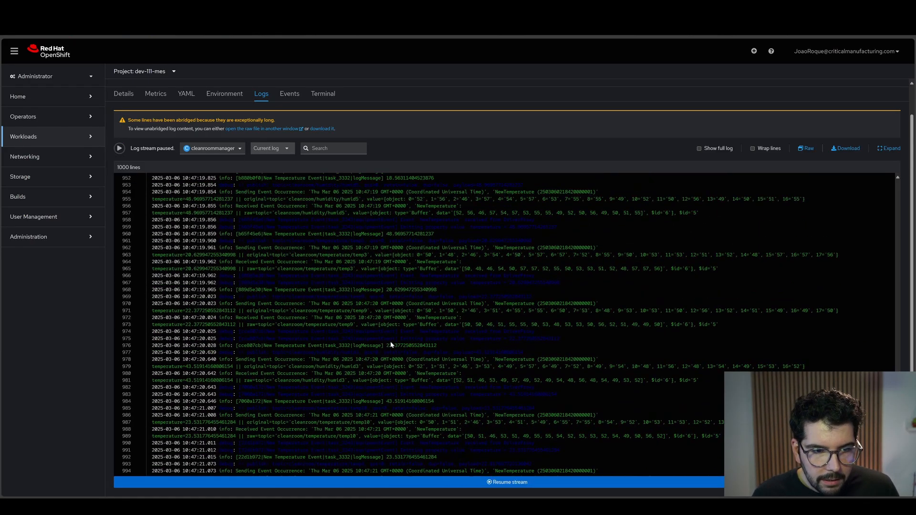
drag(253, 321, 269, 322)
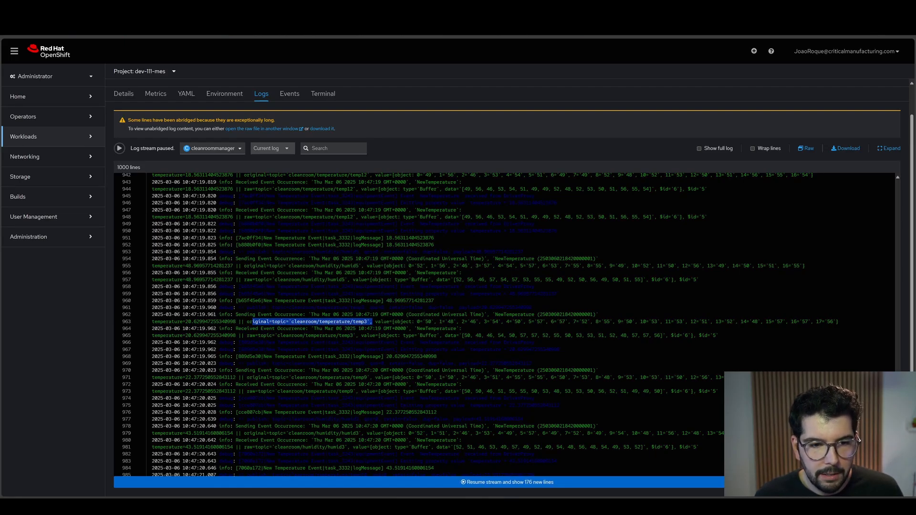
scroll(378, 404, down, 3)
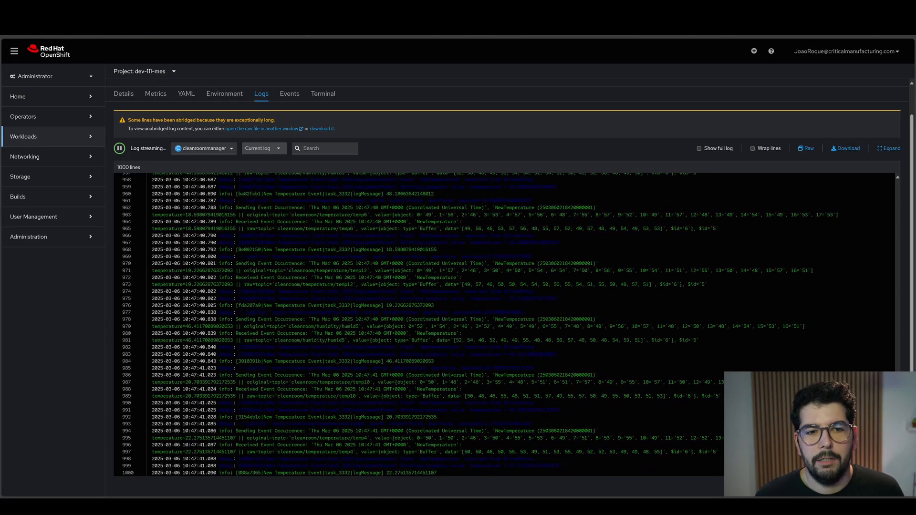
- Switch to Critical Manufacturing MES, stop the Temperature Clean Room Controller instance, and check its shutdown in the OpenShift pod logs
click(125, 11)
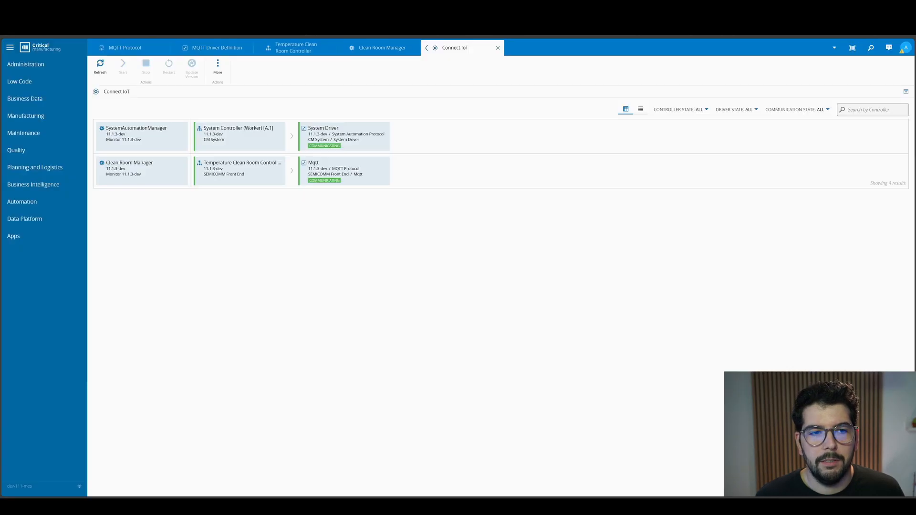
click(259, 181)
click(260, 181)
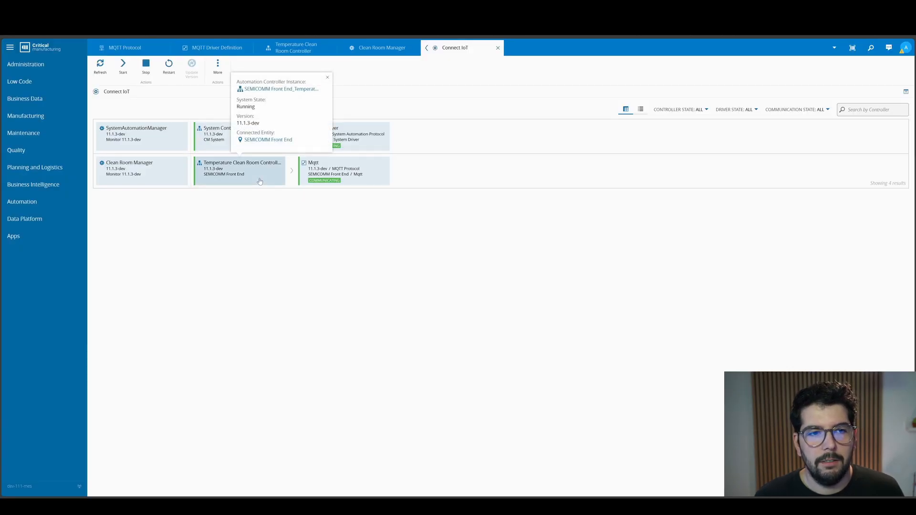
click(146, 64)
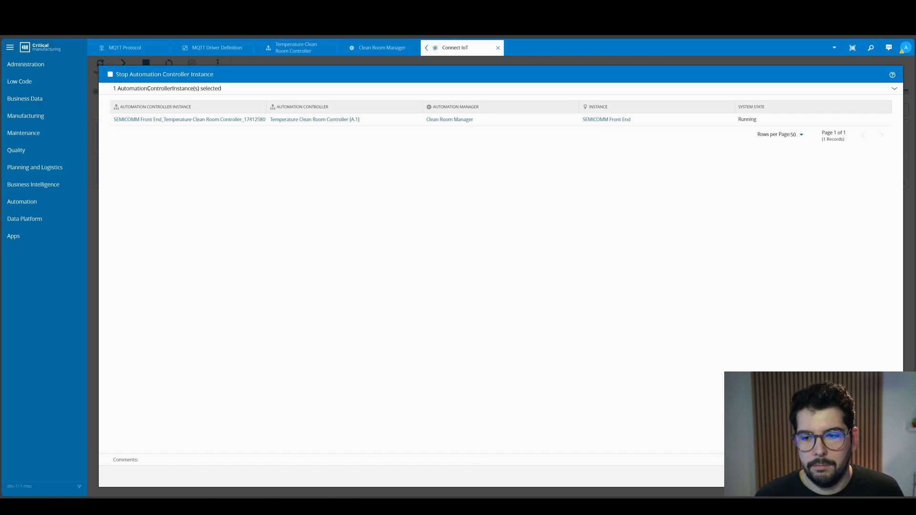
click(879, 477)
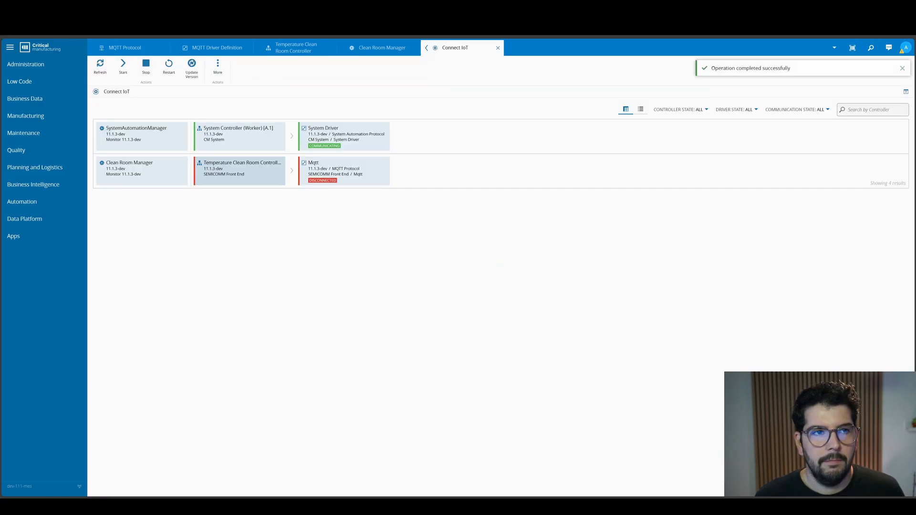
key(ctrl+Tab)
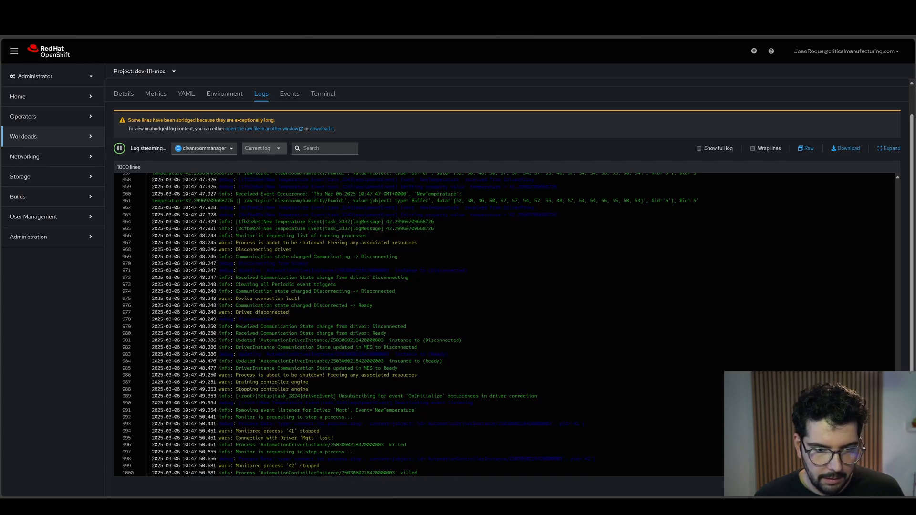
- Return to Critical Manufacturing MES, start the Temperature Clean Room Controller instance again, and check the OpenShift pod logs for temperature events
key(ctrl+shift+Tab)
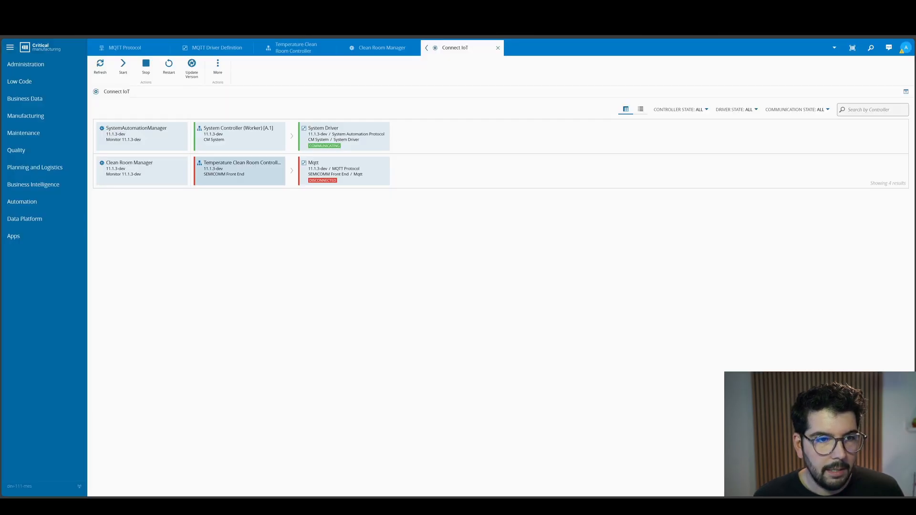
click(274, 184)
click(260, 178)
click(123, 67)
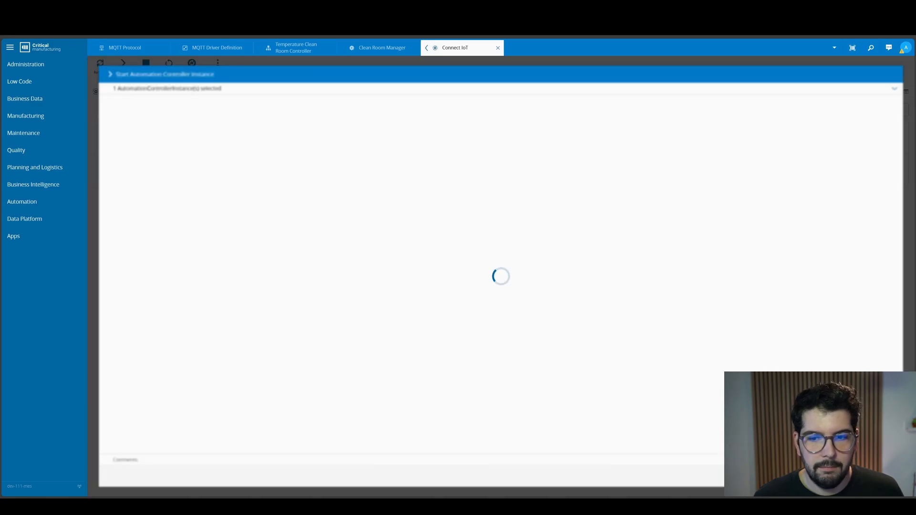
click(881, 477)
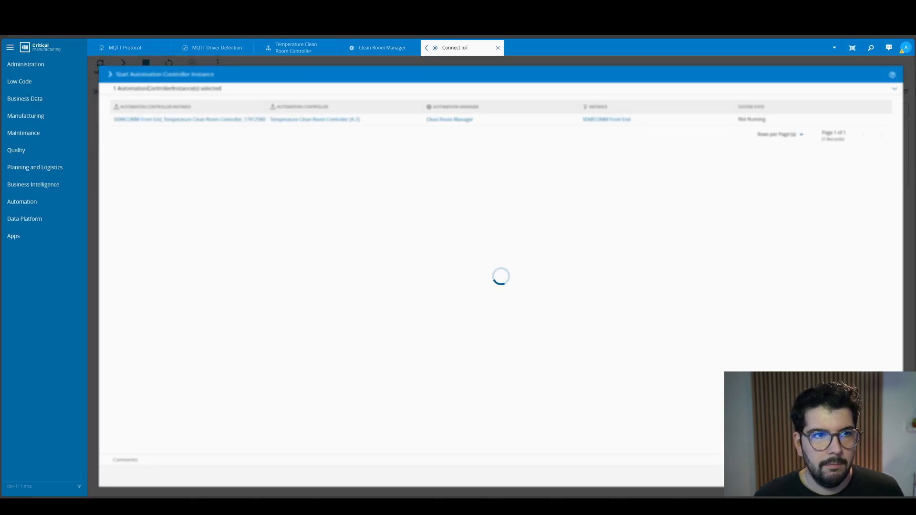
key(ctrl+Tab)
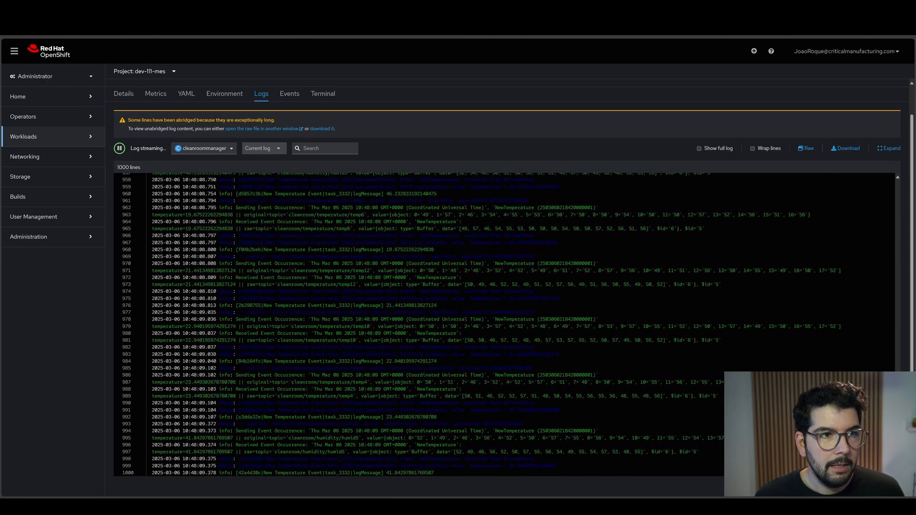
- Switch back to Critical Manufacturing MES and undeploy the Clean Room Manager
click(76, 7)
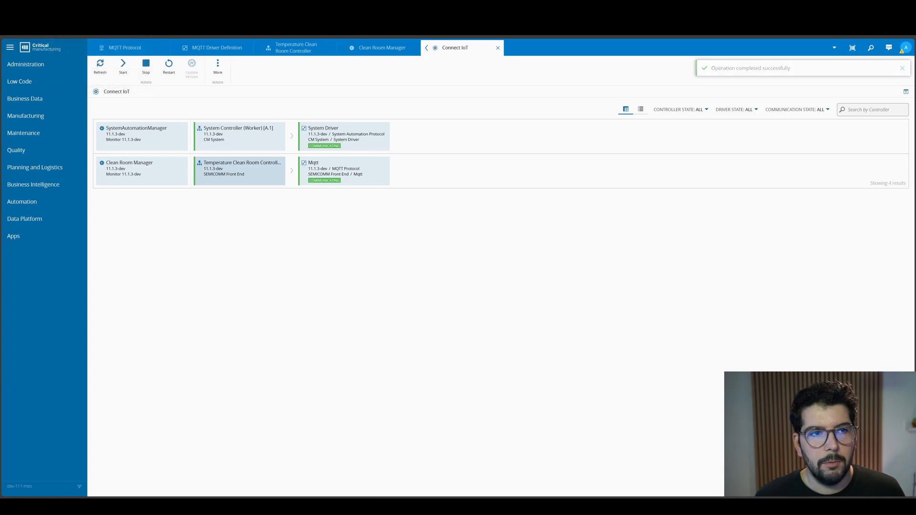
click(239, 176)
click(237, 221)
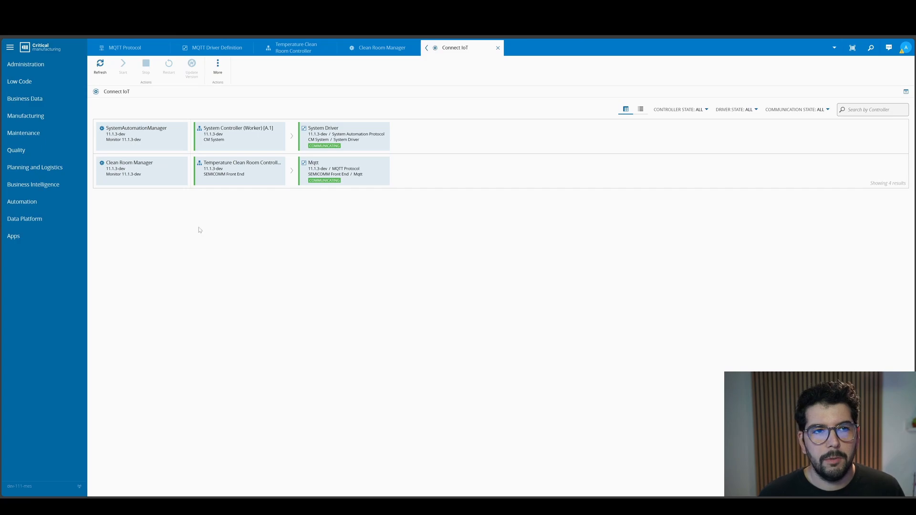
click(368, 48)
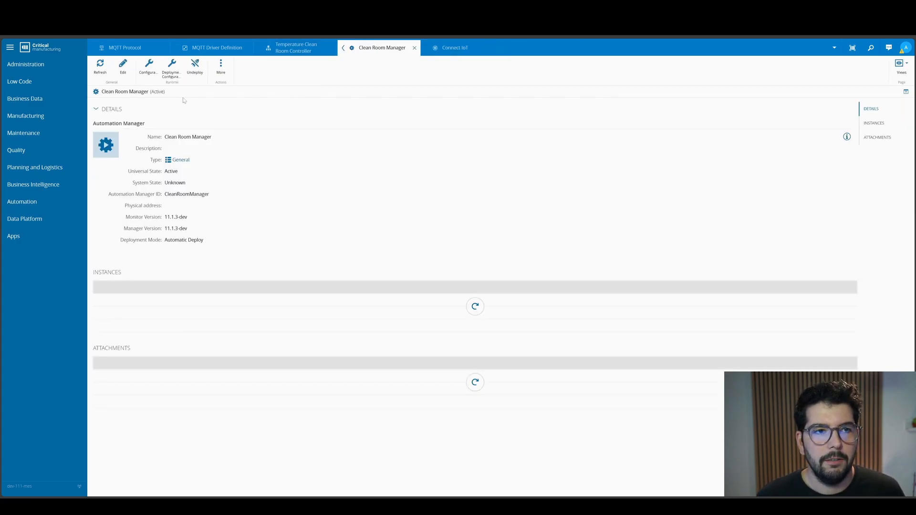
click(199, 73)
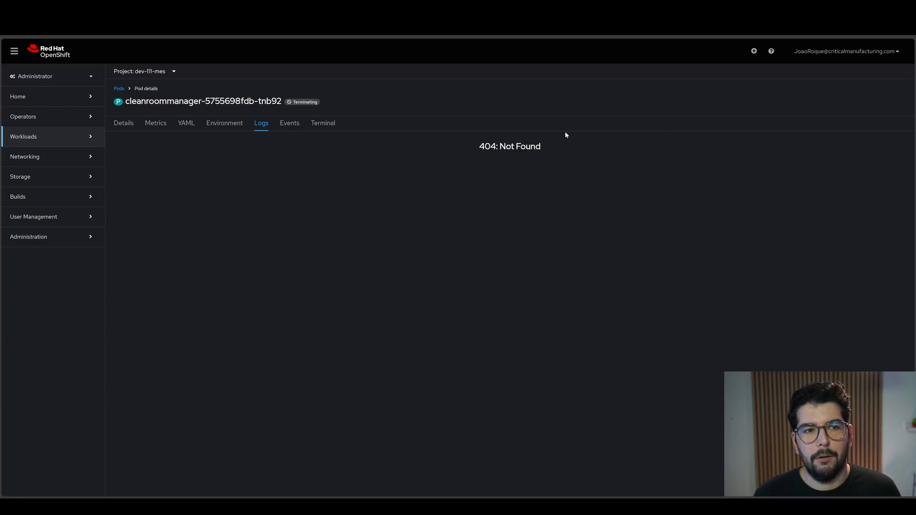
- Filter the OpenShift pods list by "clean" to check whether the manager's pod is gone, then return to Critical Manufacturing MES
click(120, 89)
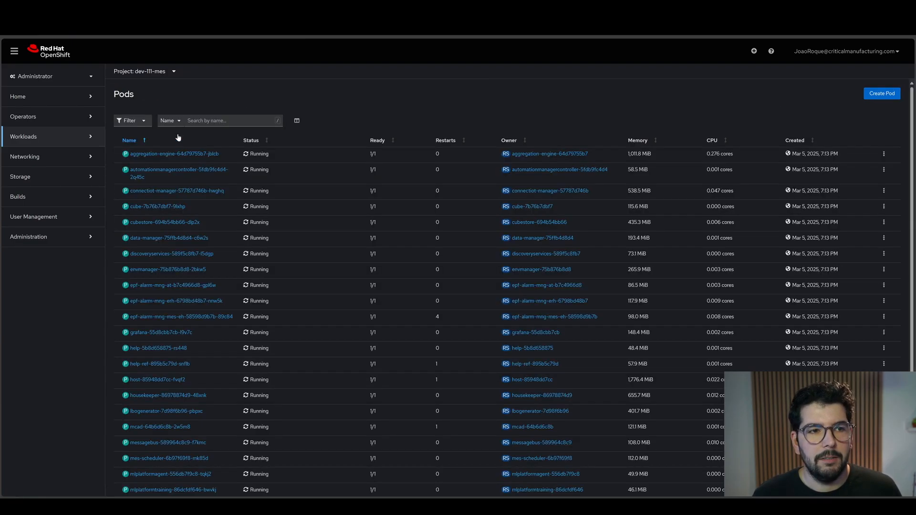
text(/clean)
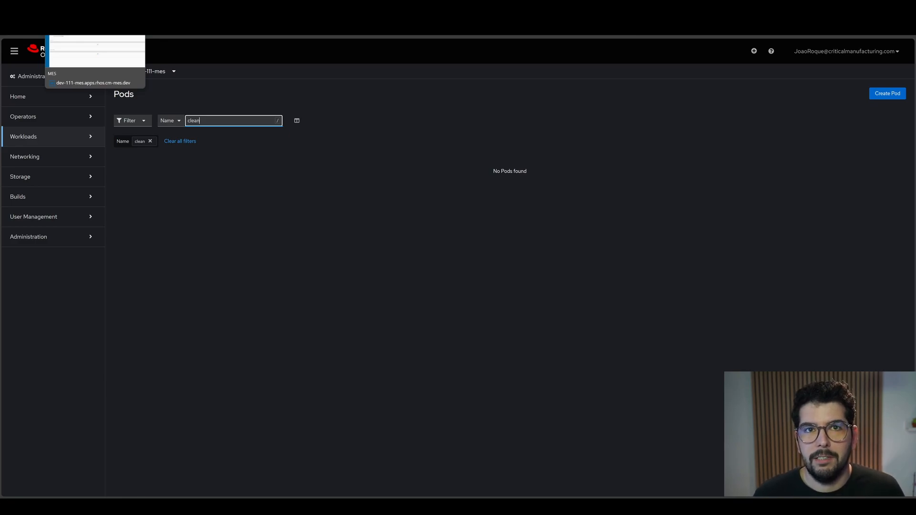
click(95, 7)
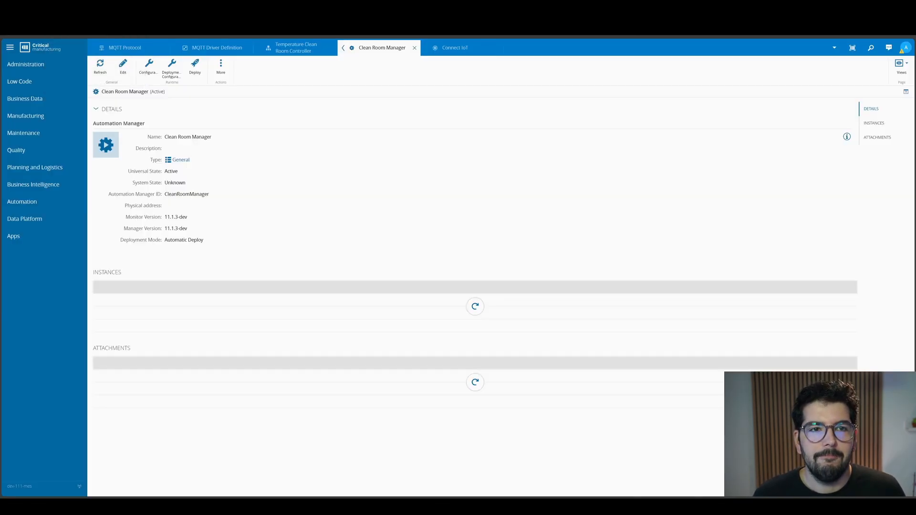